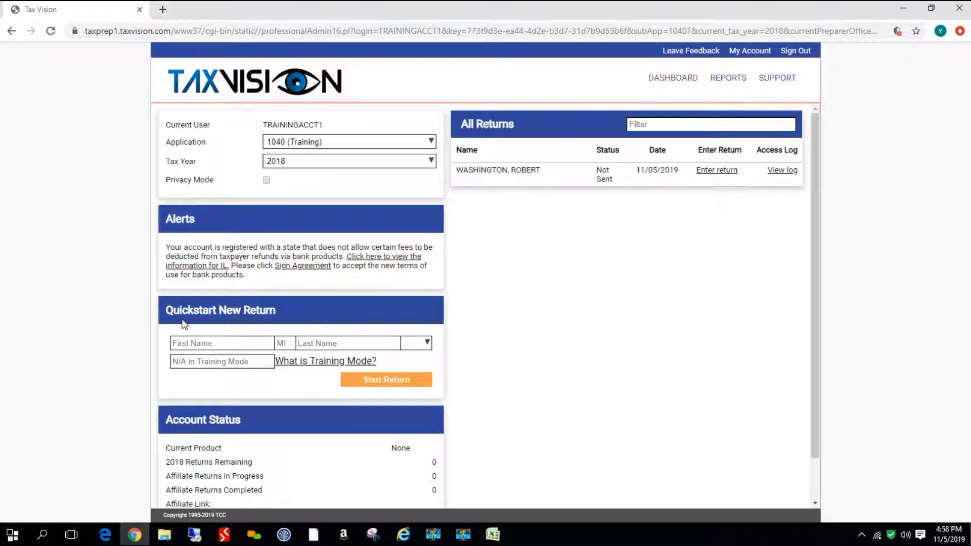
Enter the taxpayer's first and last name in the quickstart form and start a new return
left_click(184, 342)
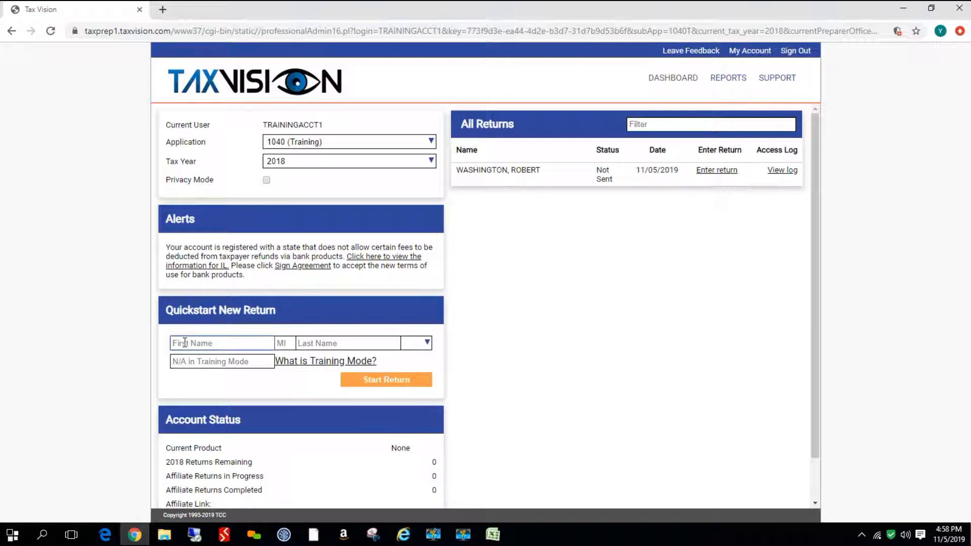
type("Midnight")
left_click(361, 343)
type("Moonligh")
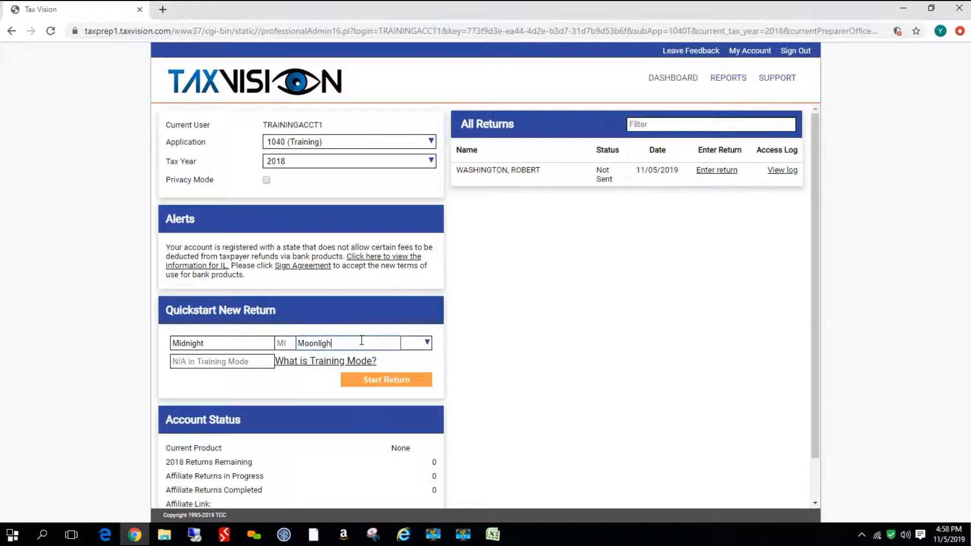
type("t")
left_click(401, 382)
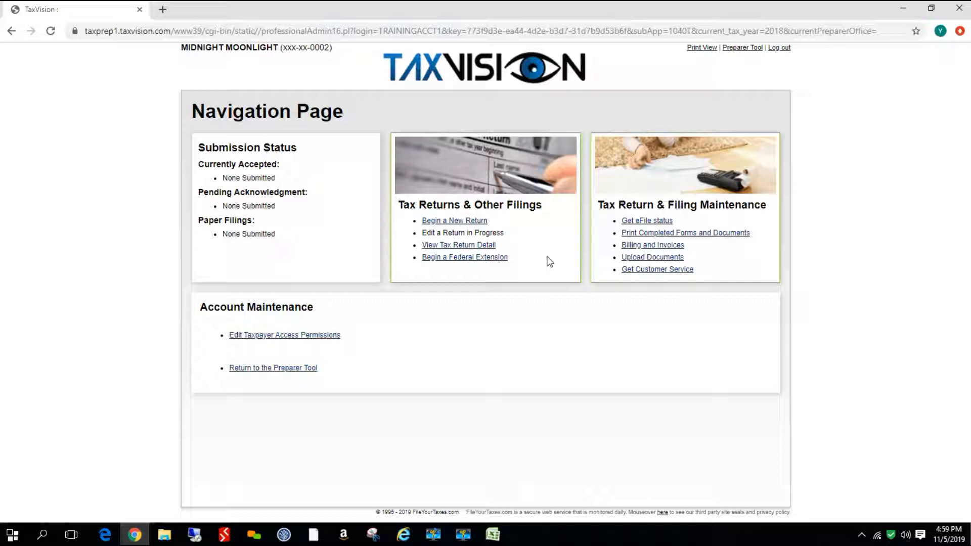
Begin a new return and enter the taxpayer's street address, city, Illinois as state and ZIP code
left_click(450, 222)
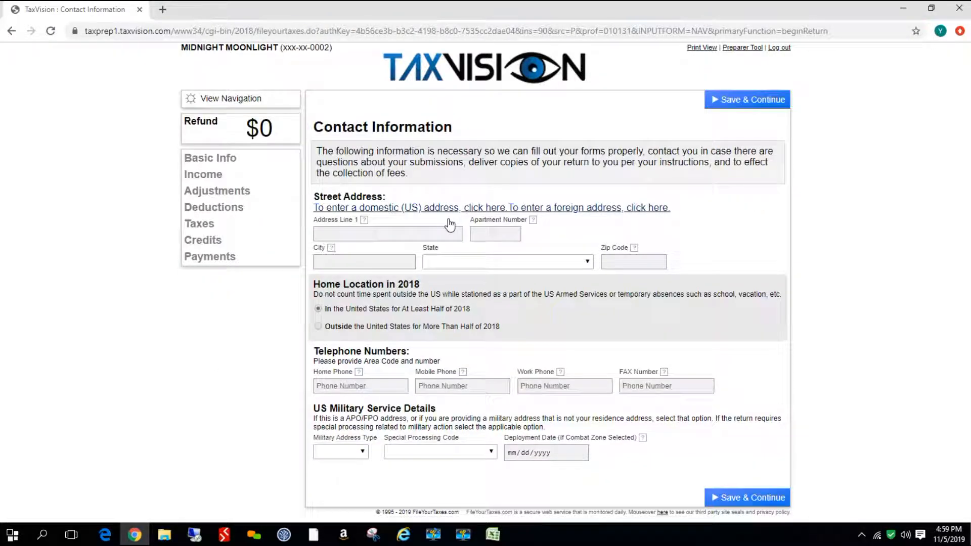
left_click(390, 236)
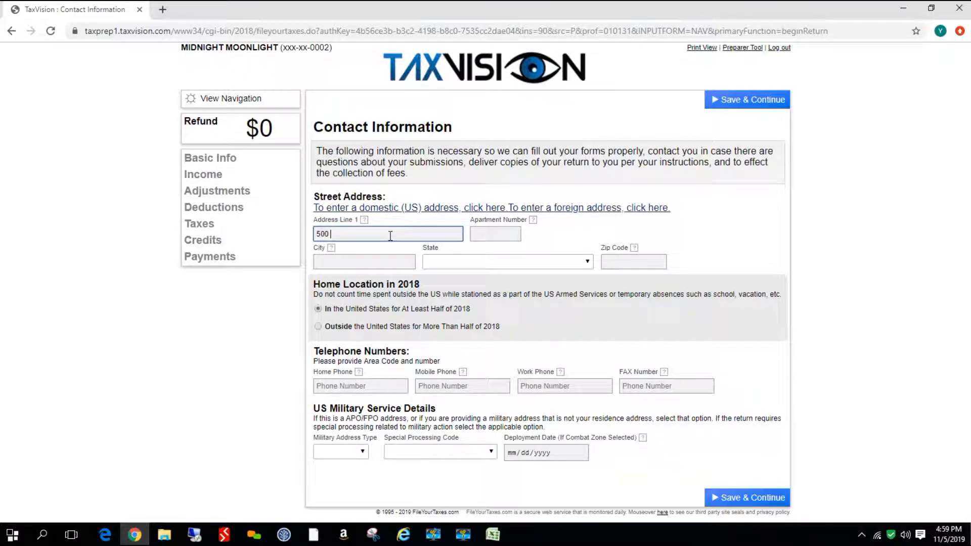
left_click(363, 263)
type("Peoria")
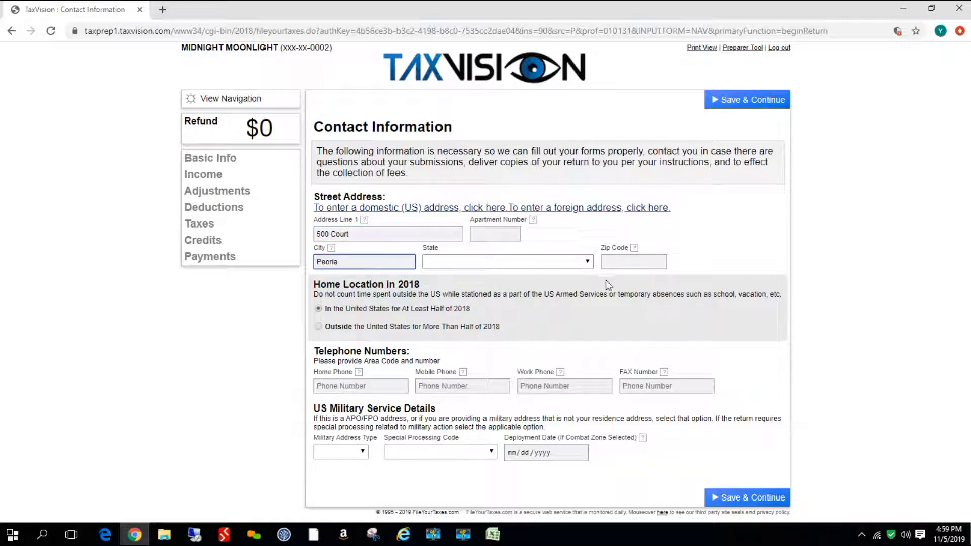
left_click(586, 261)
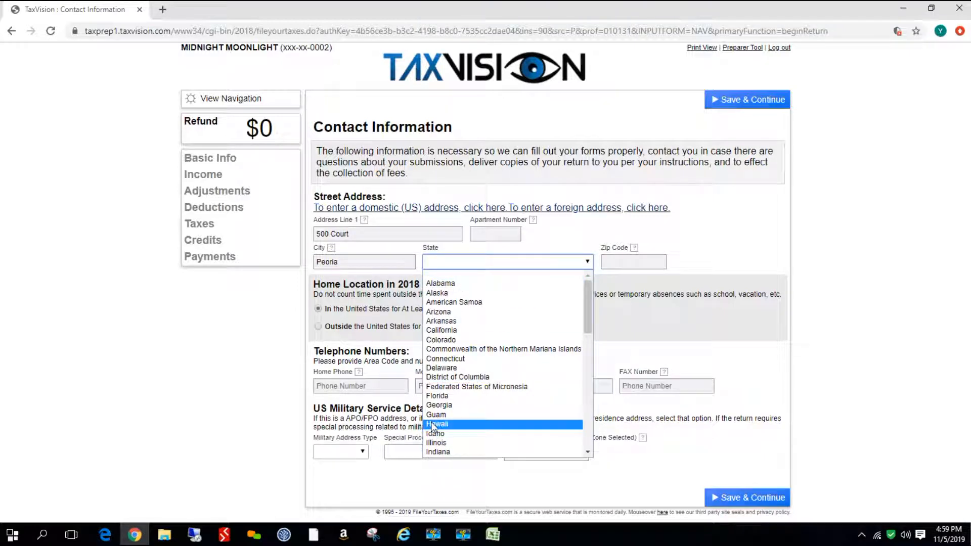
left_click(435, 443)
left_click(648, 261)
type("6161")
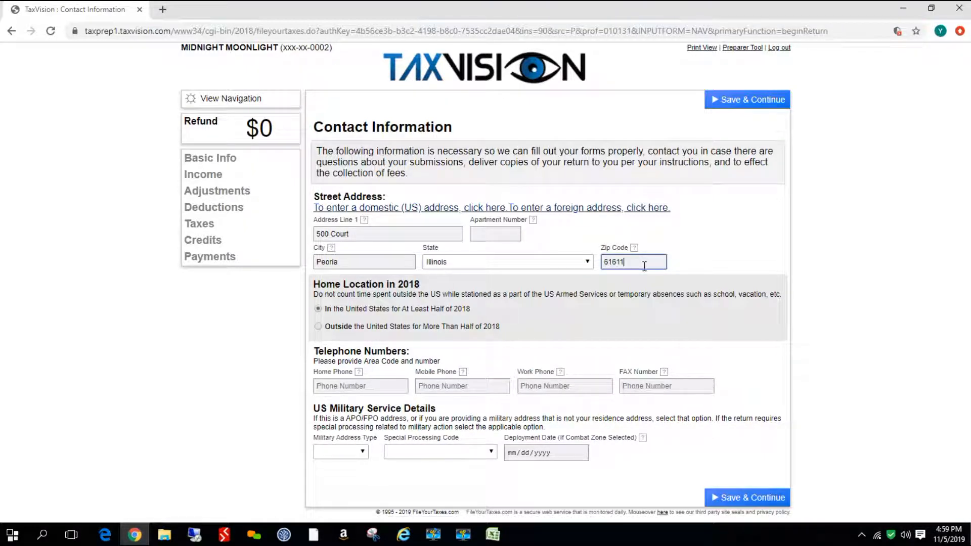
type("1")
Enter the taxpayer's home phone number and save the contact information
left_click(329, 387)
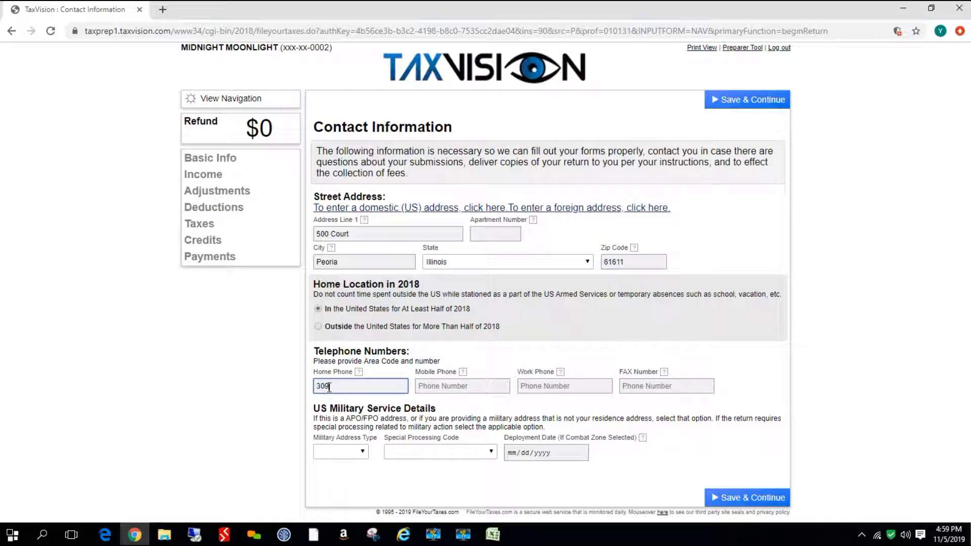
left_click(754, 502)
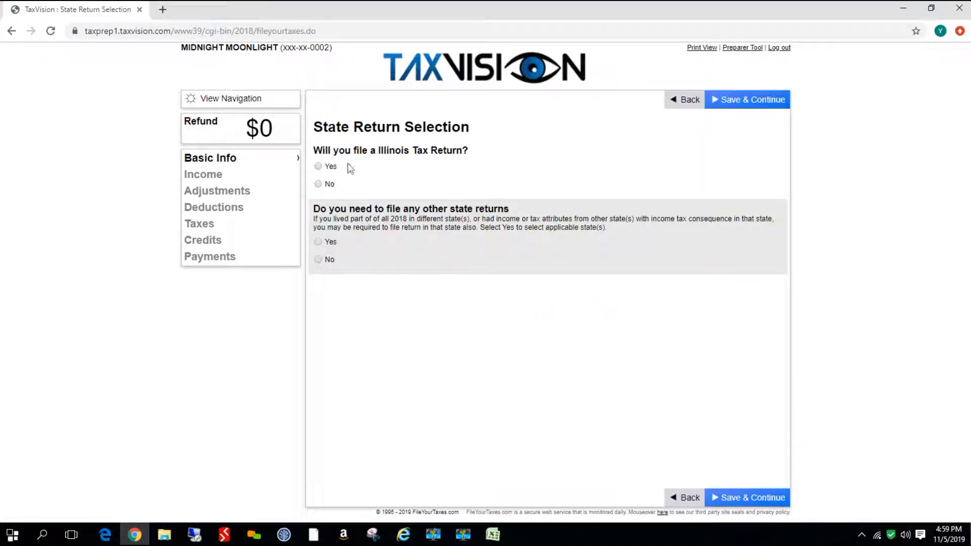
Choose to file an Illinois state return, decline other state returns, and continue
left_click(318, 167)
left_click(318, 260)
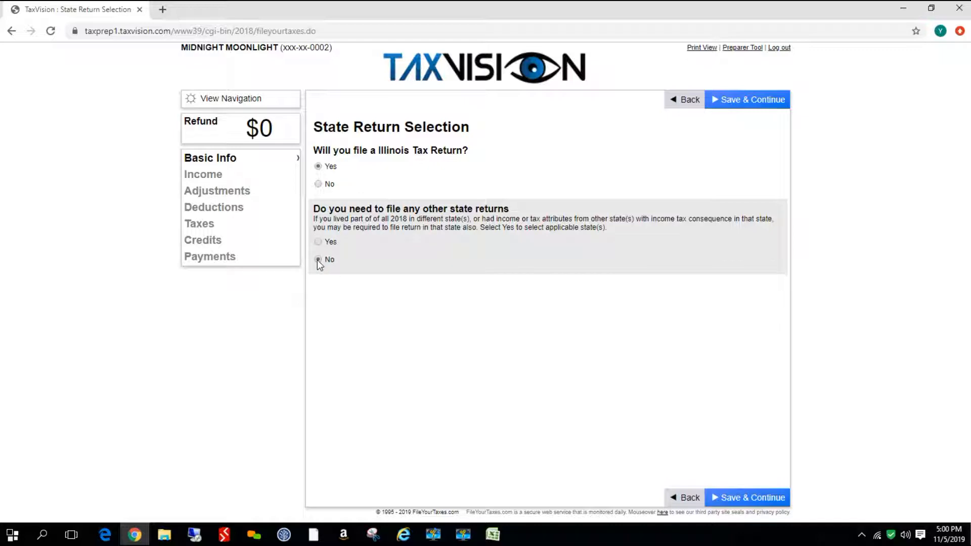
left_click(758, 498)
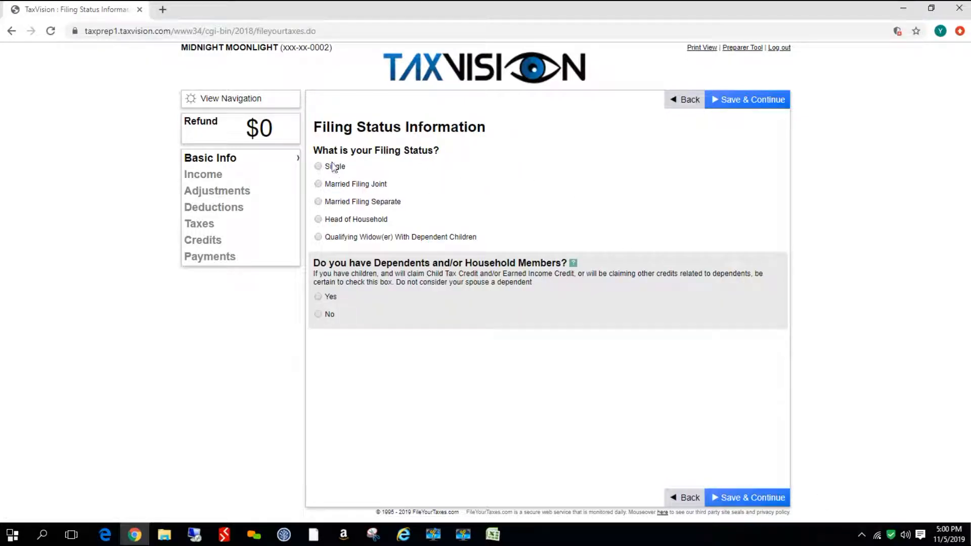
Select Single filing status, answer No to dependents or household members, and continue
left_click(319, 167)
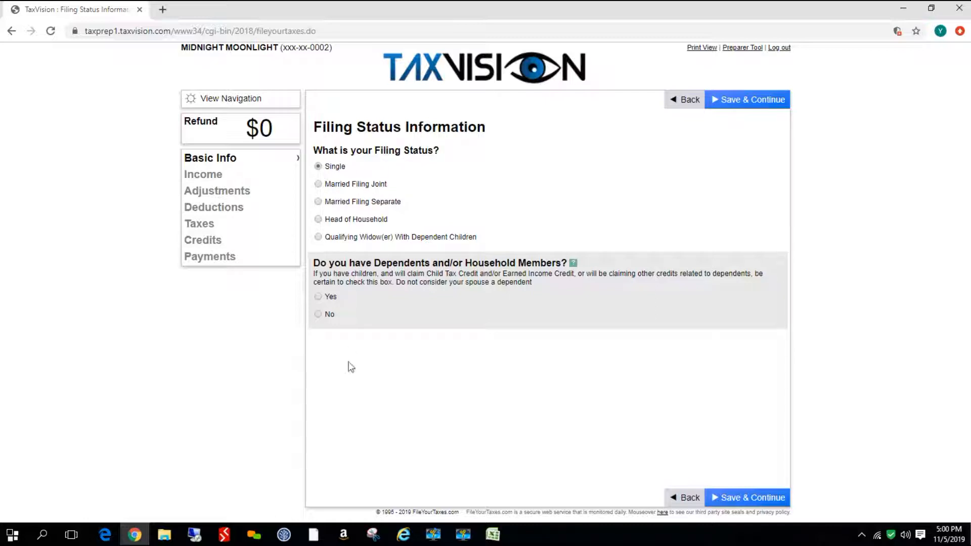
left_click(318, 314)
left_click(757, 499)
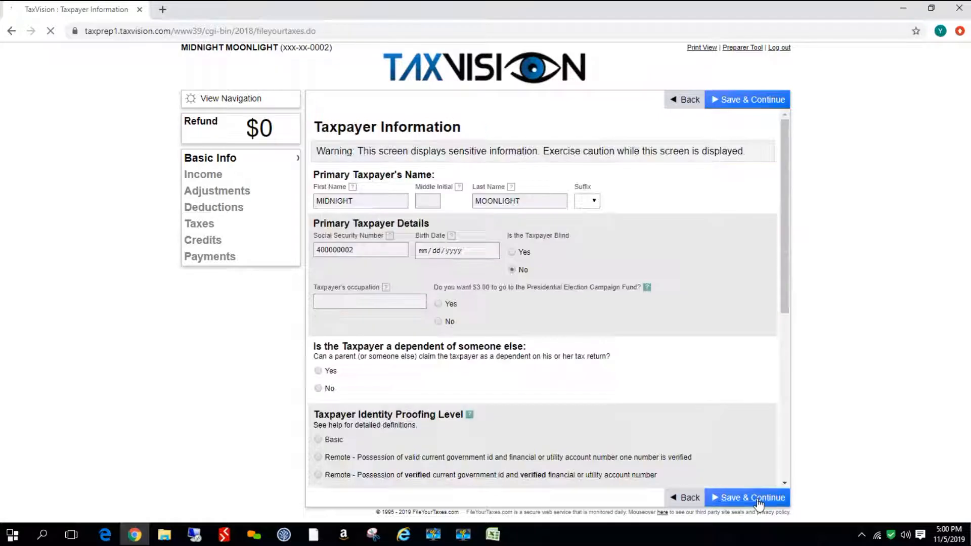
Enter the taxpayer's birth date
left_click(350, 249)
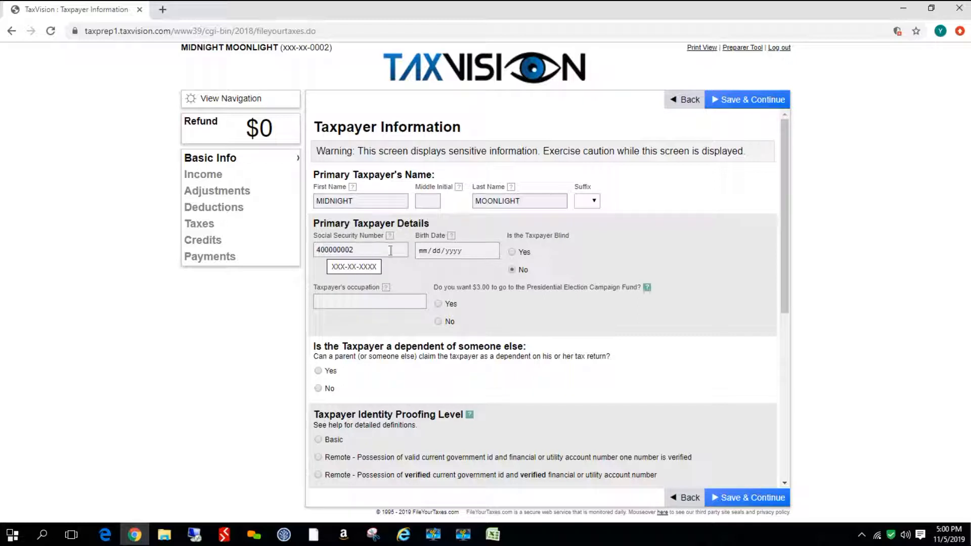
left_click(423, 251)
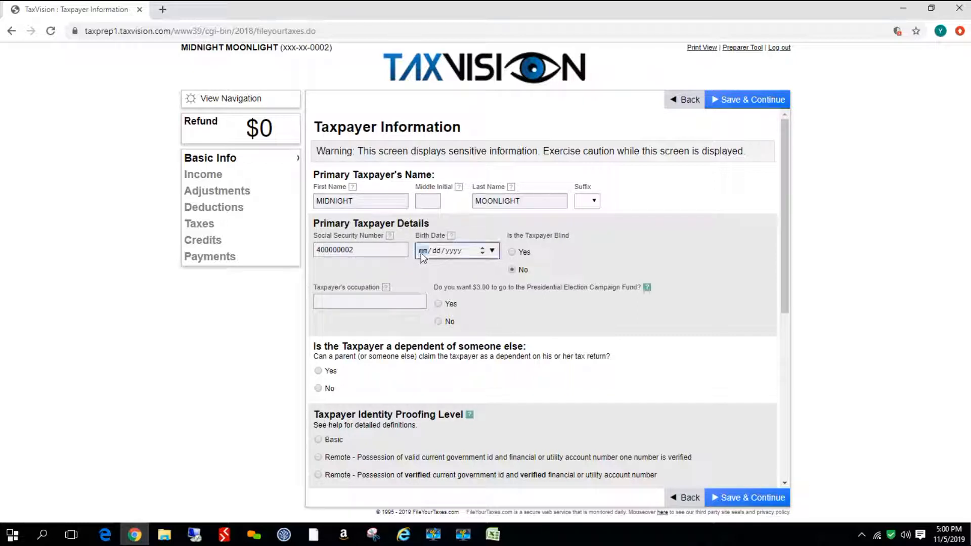
type("08/28/1985")
Set the taxpayer's occupation to sales and decline the $3.00 Presidential Election Campaign Fund contribution
left_click(360, 297)
type("sales")
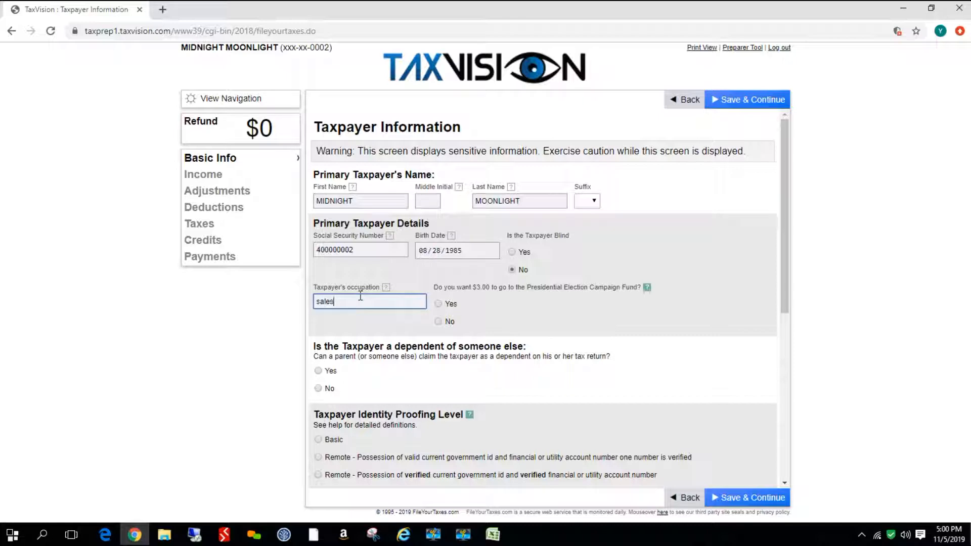
left_click(439, 322)
Mark the taxpayer as not a dependent of someone else and choose the Basic identity proofing level
scroll(409, 331, "down", 2)
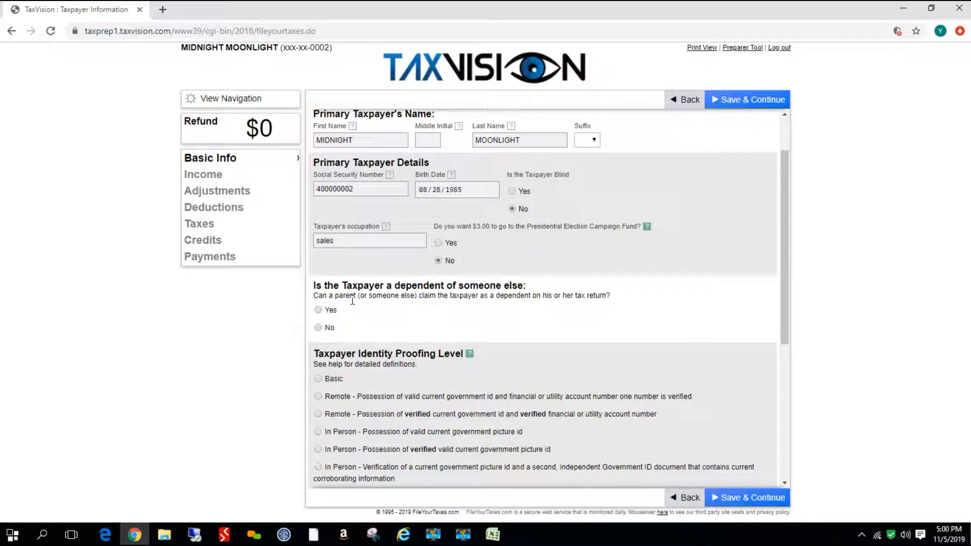
left_click(318, 327)
scroll(526, 334, "down", 1)
scroll(526, 333, "down", 2)
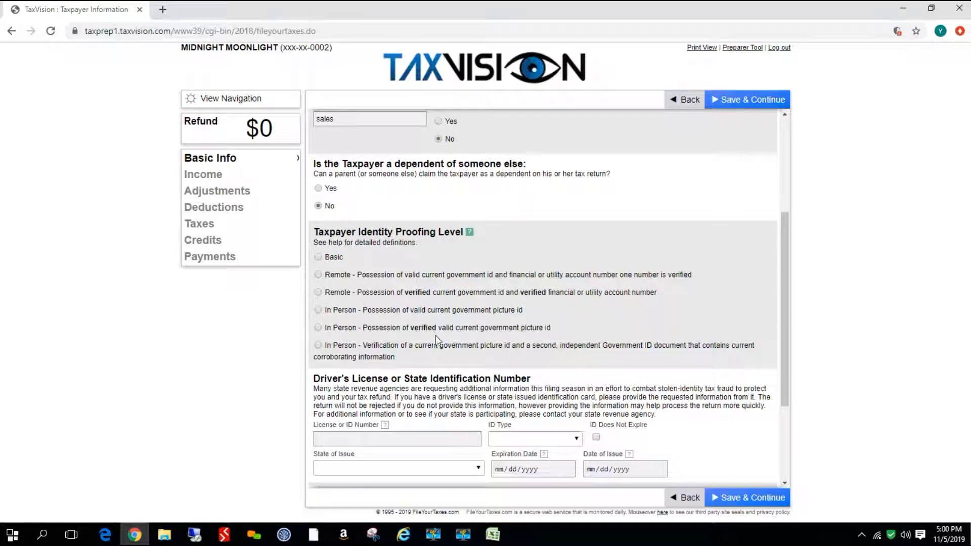
left_click(318, 257)
Enter the driver's license number, choose Driver's License as ID type, and mark the ID as not expiring
scroll(471, 349, "down", 2)
left_click(402, 317)
type("M614646464")
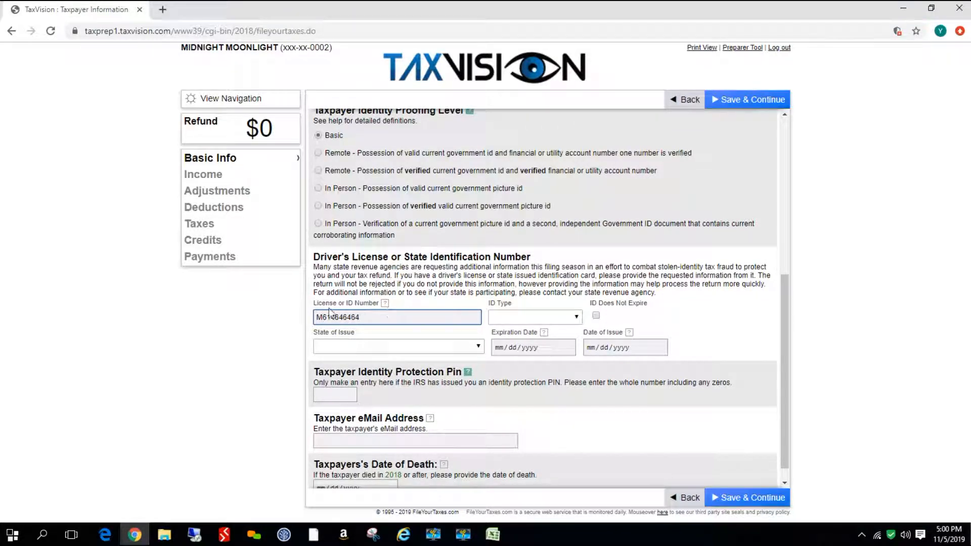
left_click(575, 317)
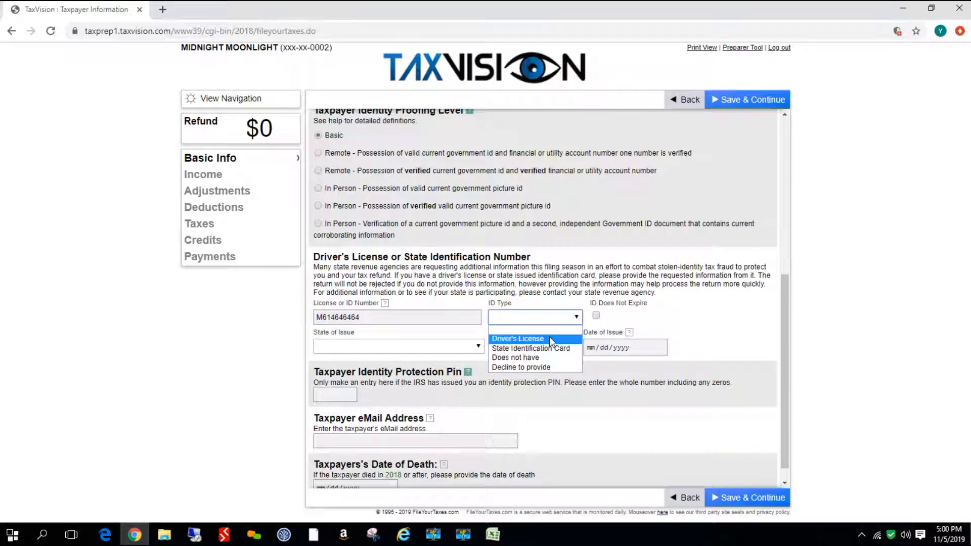
left_click(553, 336)
left_click(595, 316)
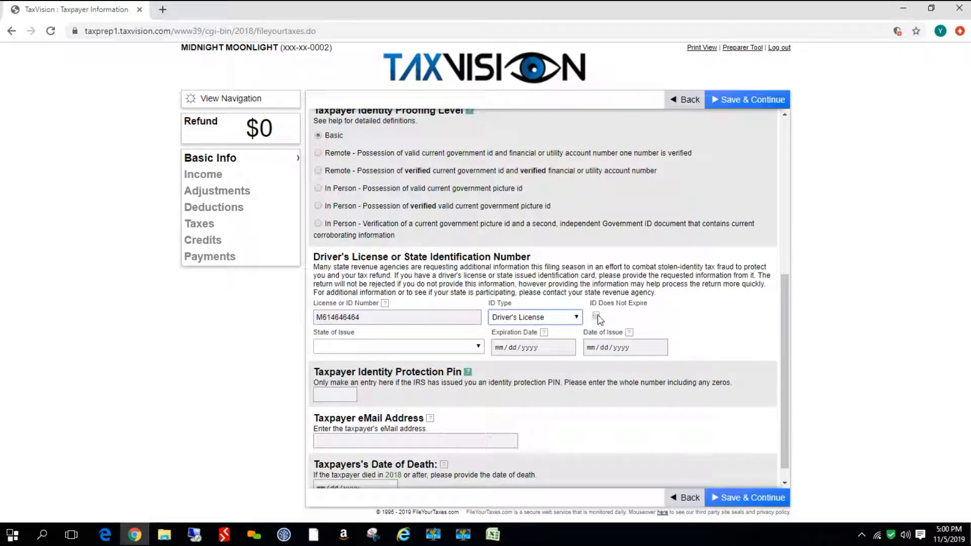
Set the license's state of issue to Illinois and its date of issue to 08/28/2017
left_click(480, 349)
scroll(375, 328, "down", 1)
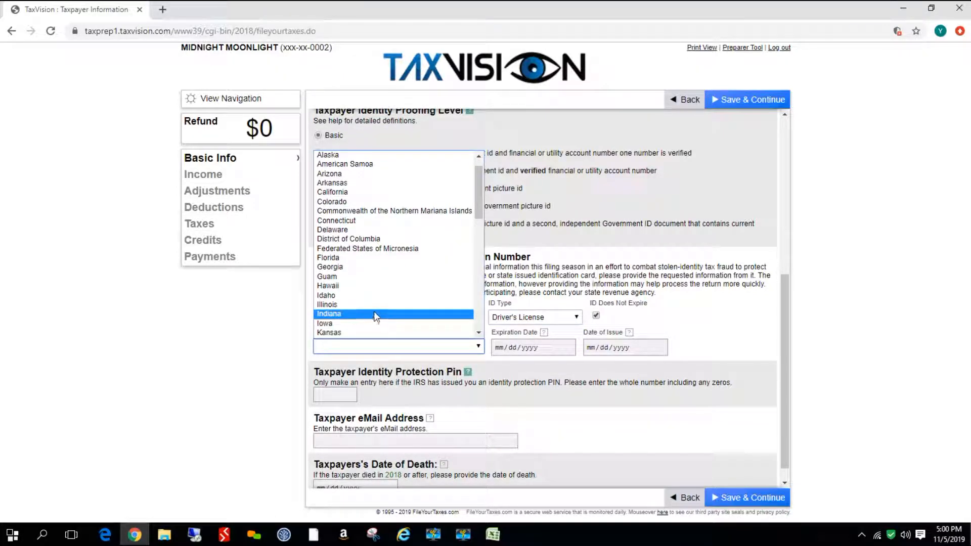
left_click(375, 307)
left_click(599, 349)
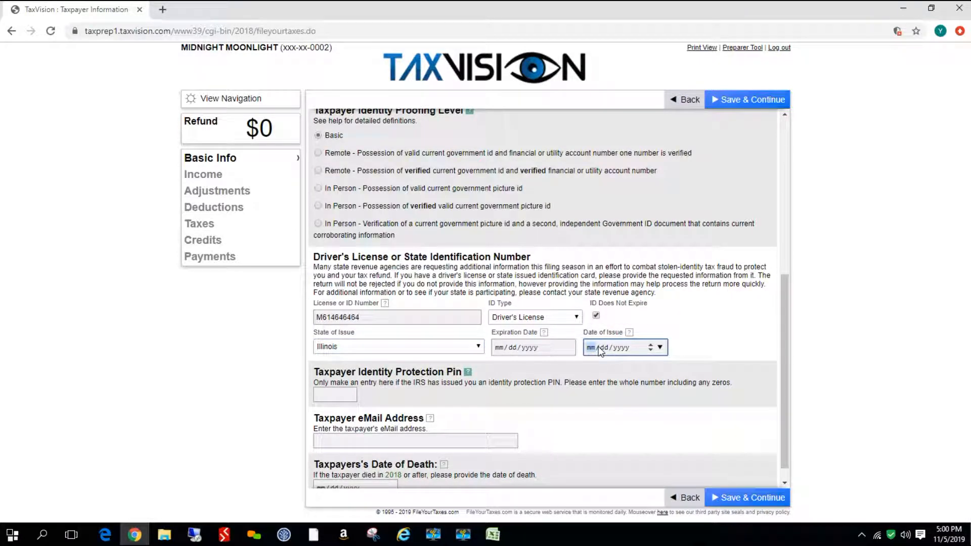
type("08/28/2017")
Enter the taxpayer's e-mail address and save the taxpayer information
scroll(579, 409, "down", 1)
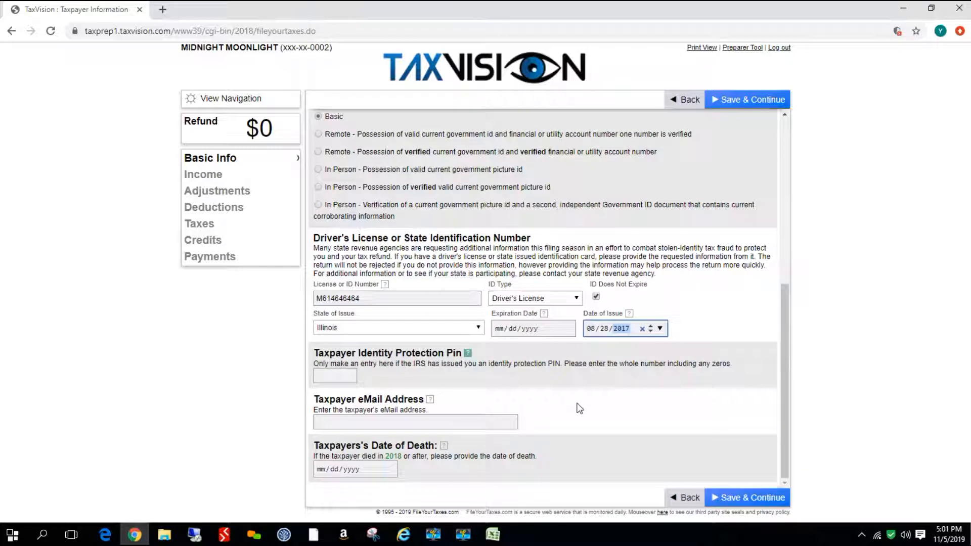
left_click(347, 417)
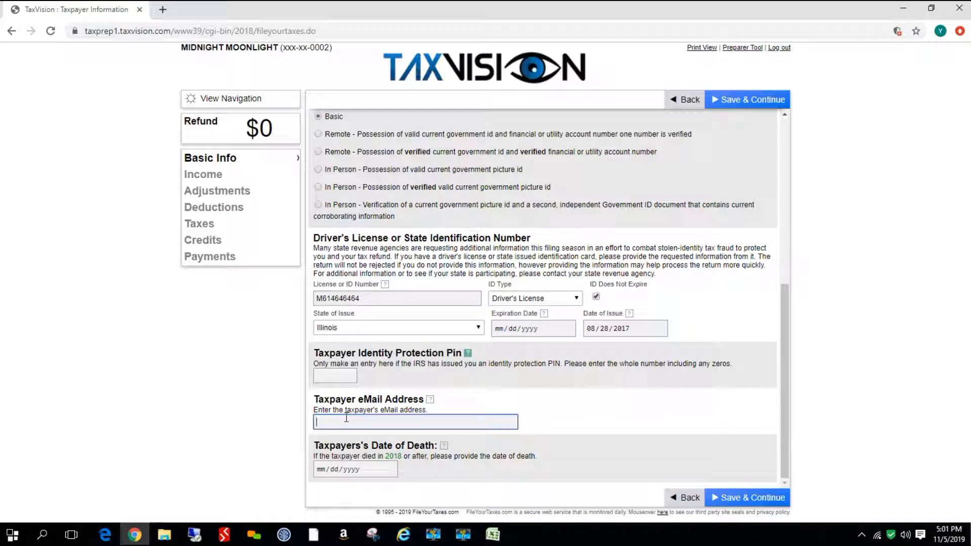
type("theiremail@gmail.com")
left_click(731, 499)
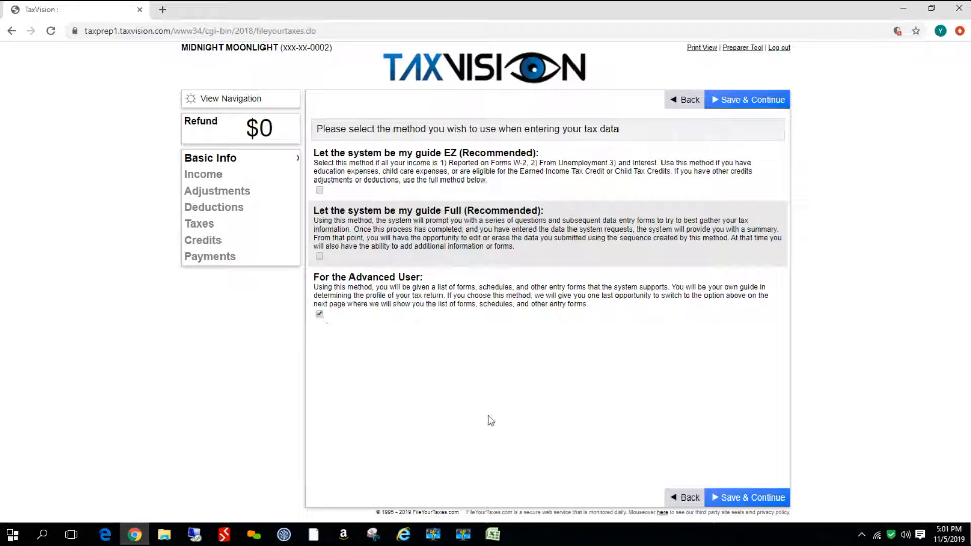
Proceed with the Advanced User entry method and the W-2 form selected
left_click(751, 499)
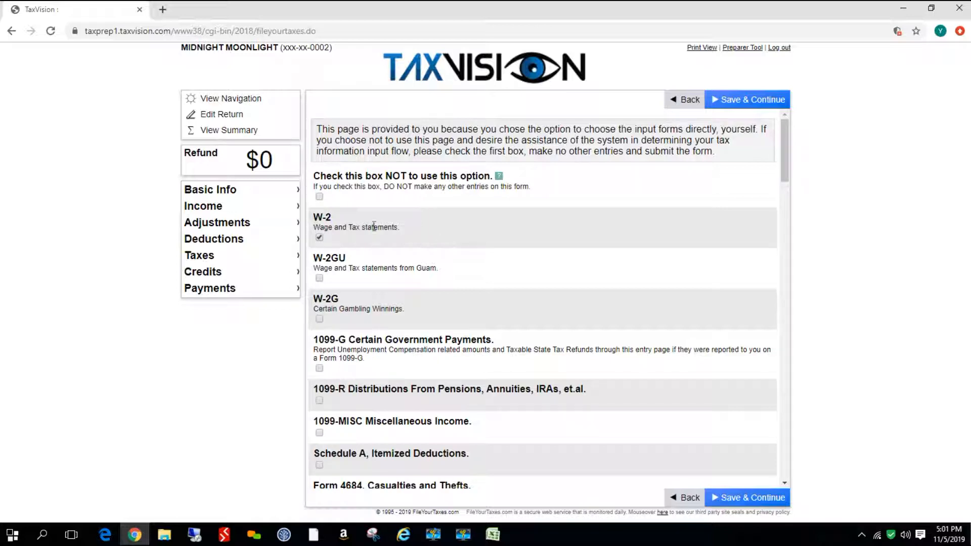
left_click(736, 499)
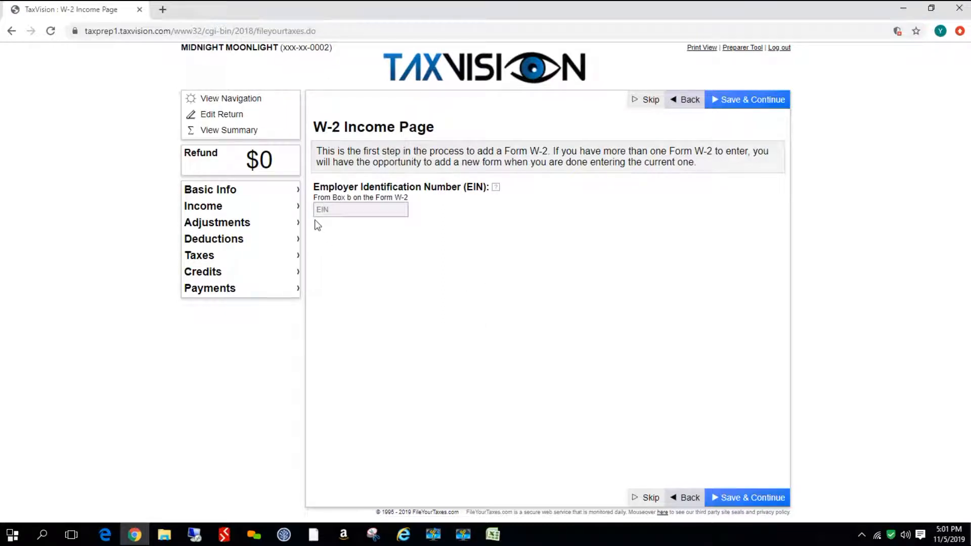
Enter the employer identification number on the W-2 income page and continue
left_click(324, 210)
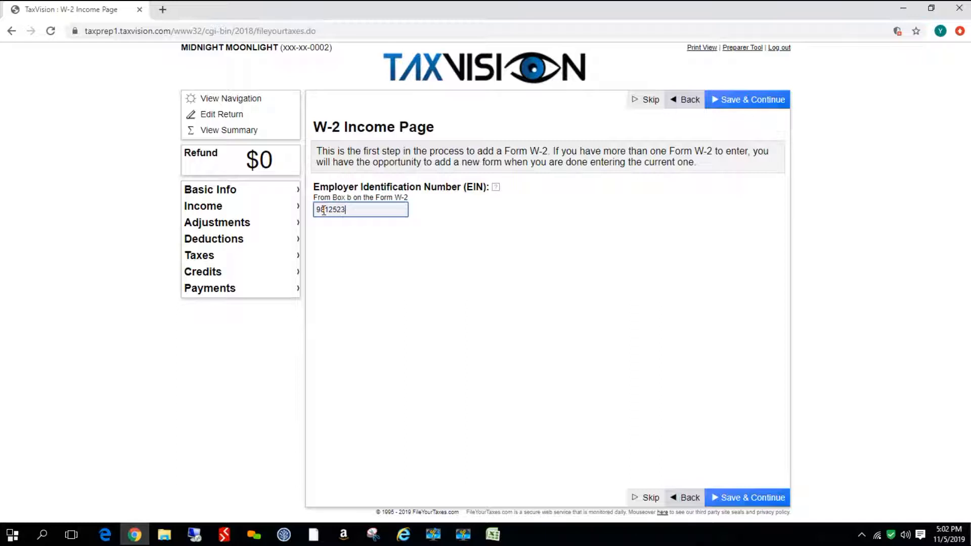
left_click(769, 498)
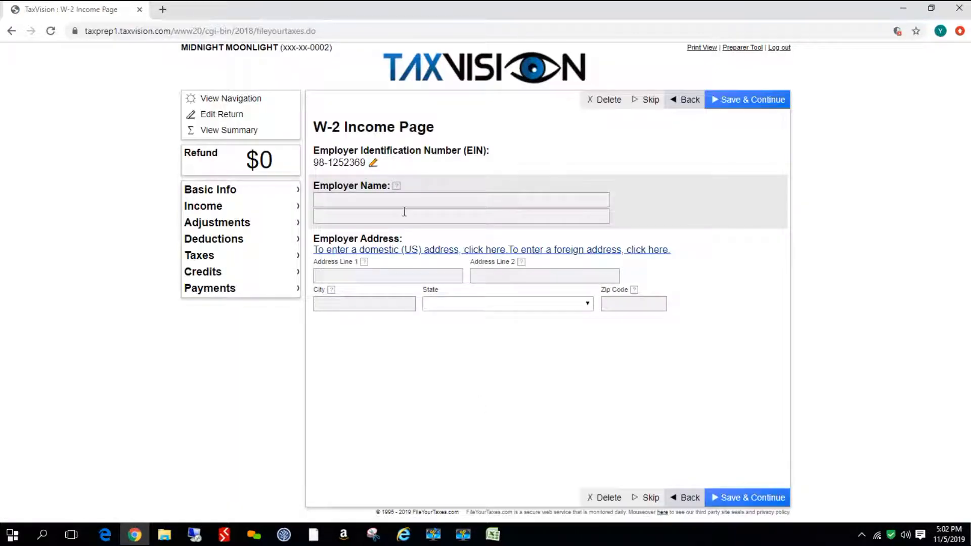
Enter Test Job as the employer name and fill in the employer's street address
left_click(409, 202)
type("Test Job")
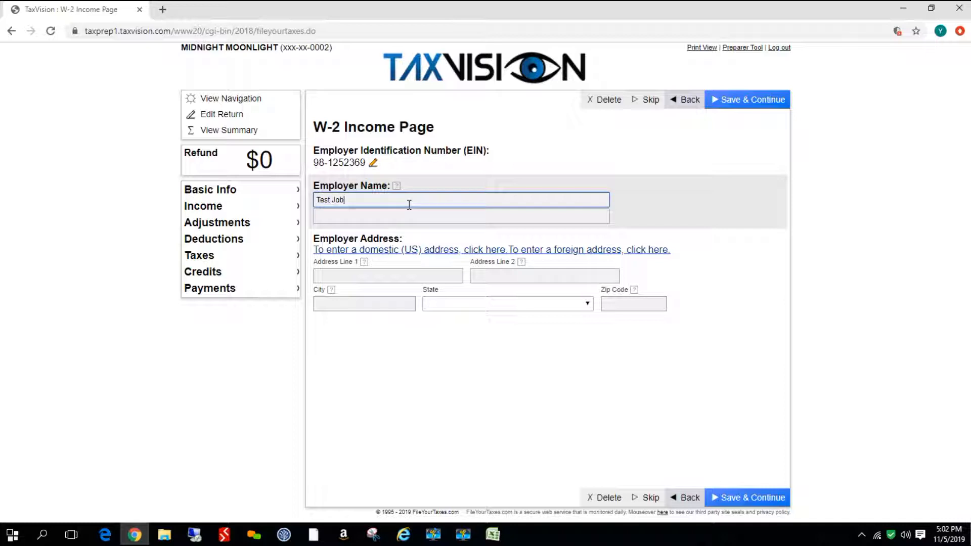
left_click(388, 274)
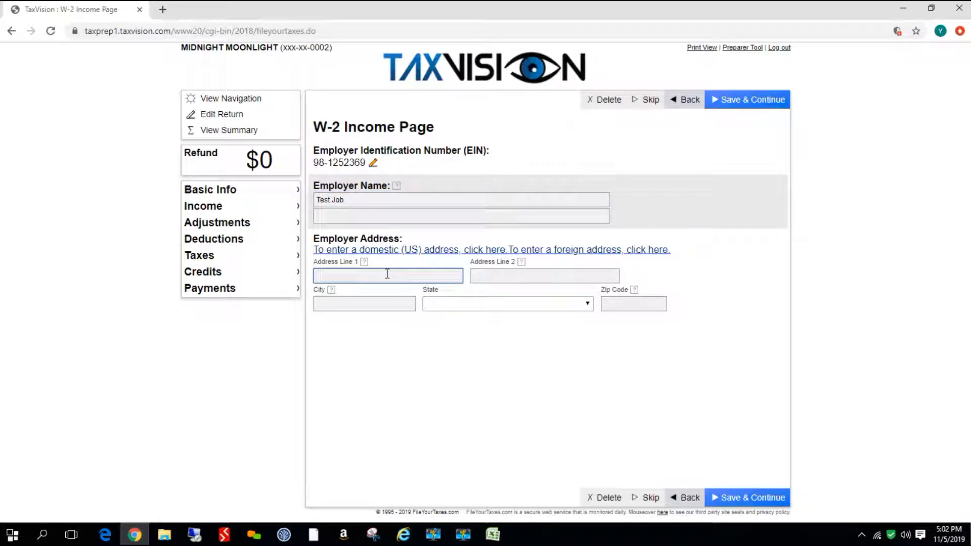
Enter the employer's city Peoria, Illinois as state and ZIP code, then continue to the W-2 form
left_click(363, 304)
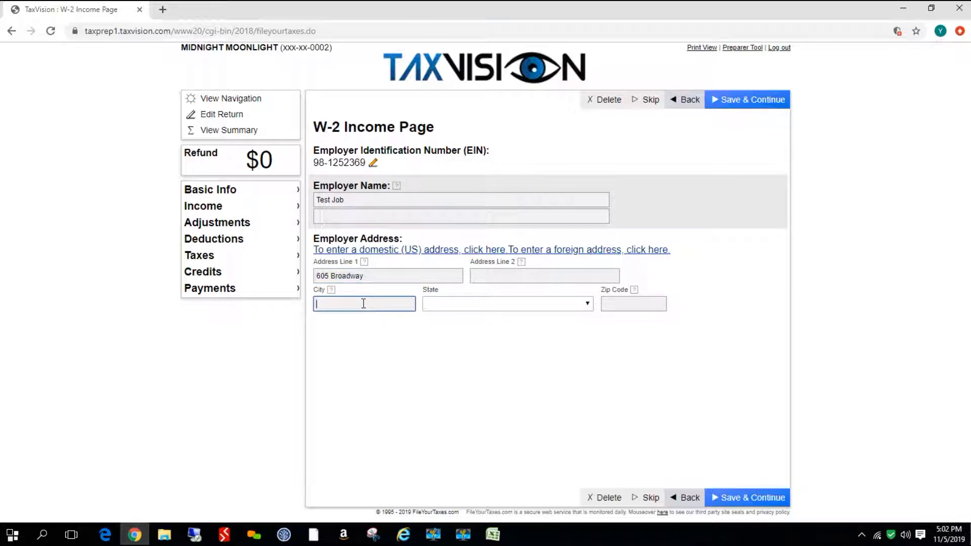
type("Peoria")
left_click(588, 304)
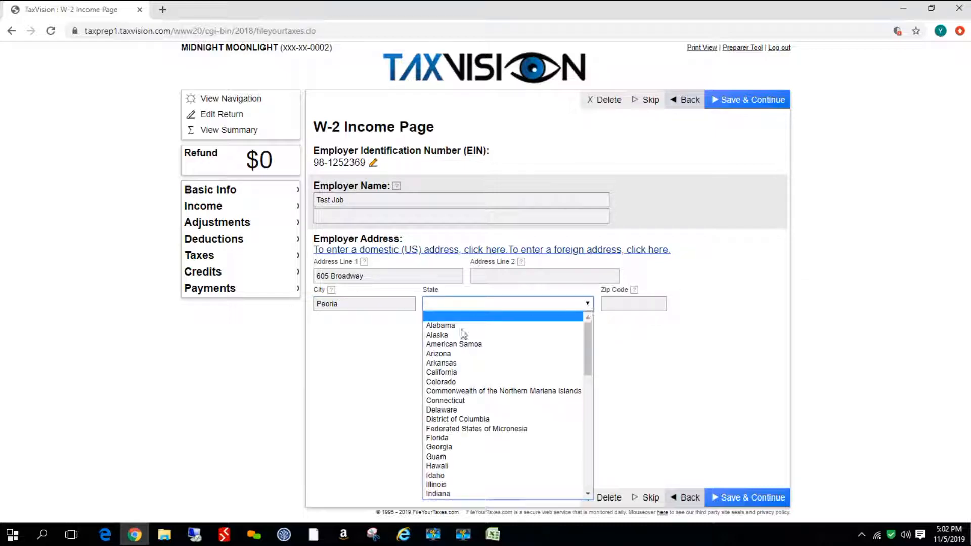
left_click(442, 486)
left_click(654, 305)
type("61611")
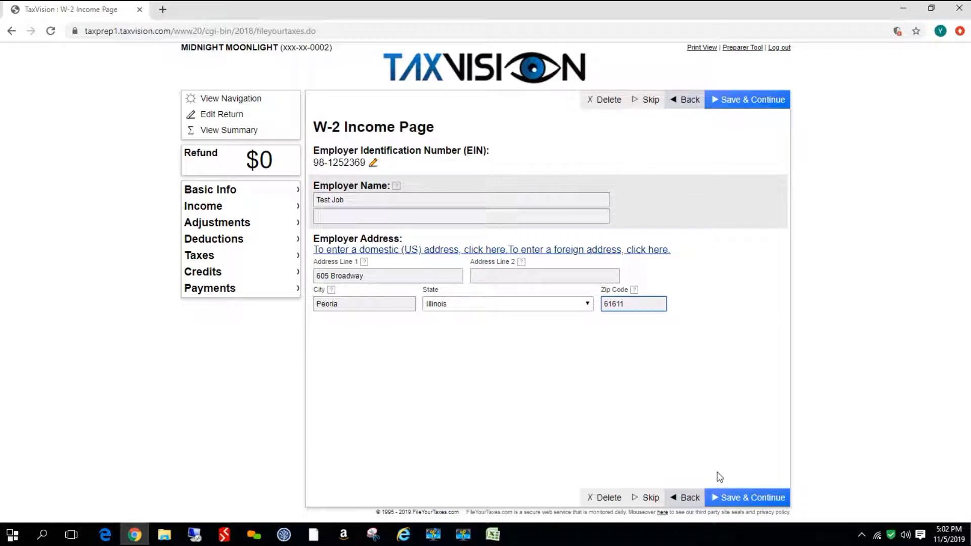
left_click(744, 497)
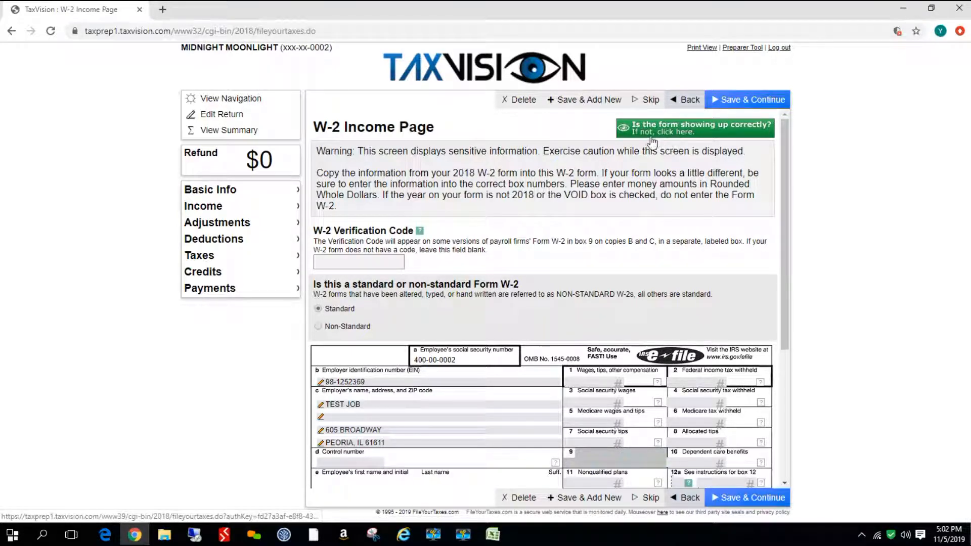
Switch the W-2 page to the alternate form view and back to the standard form layout
left_click(672, 130)
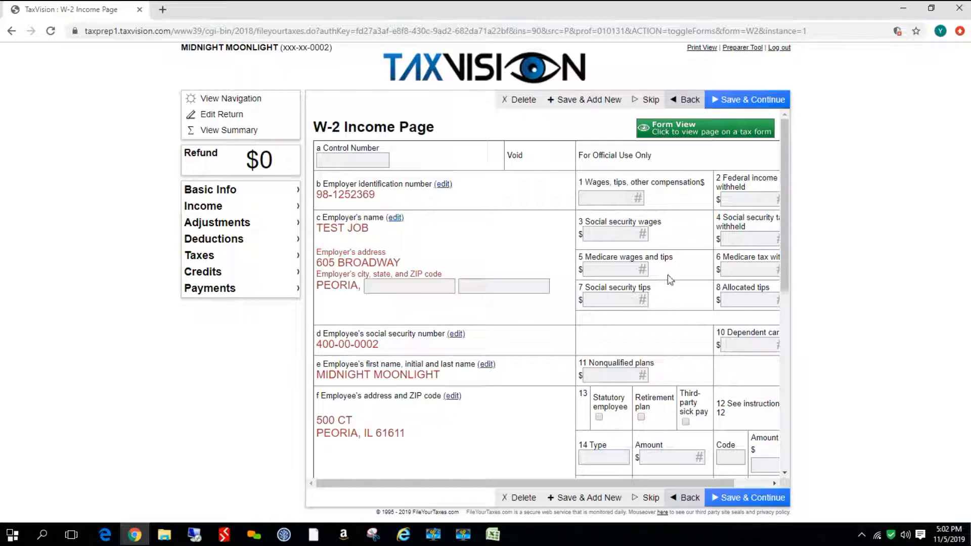
left_click(686, 132)
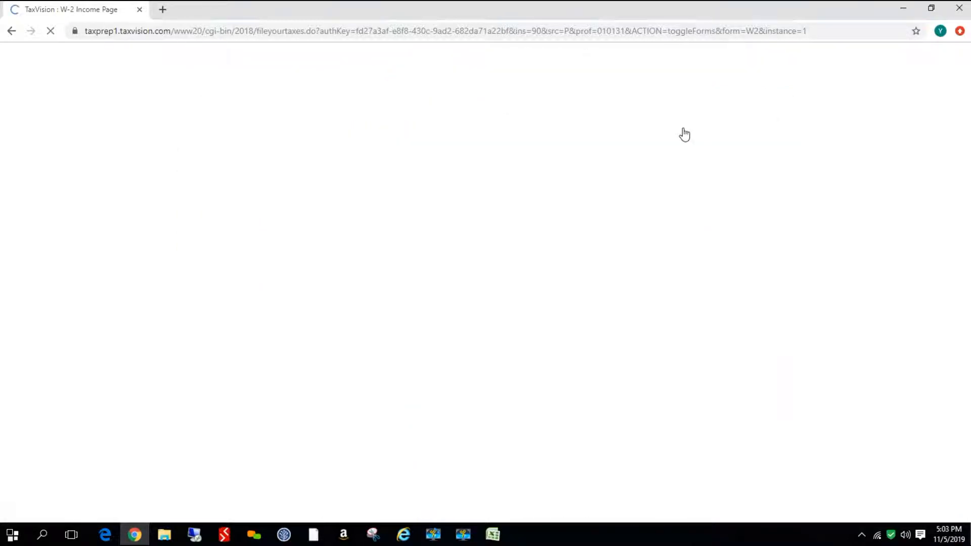
Enter 40000 as box 1 wages and 5200 as box 2 federal income tax withheld on the W-2
scroll(700, 284, "down", 4)
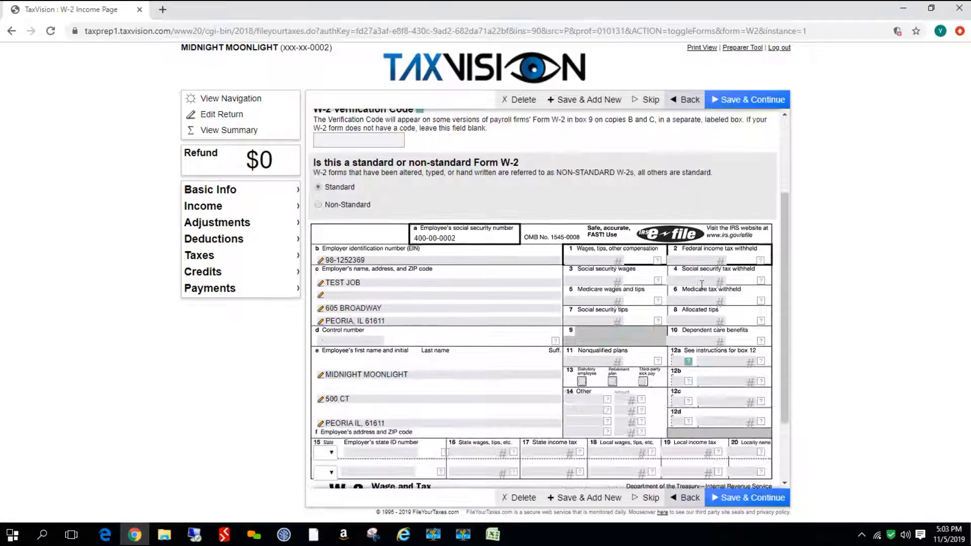
left_click(593, 199)
type("40000")
key("Tab")
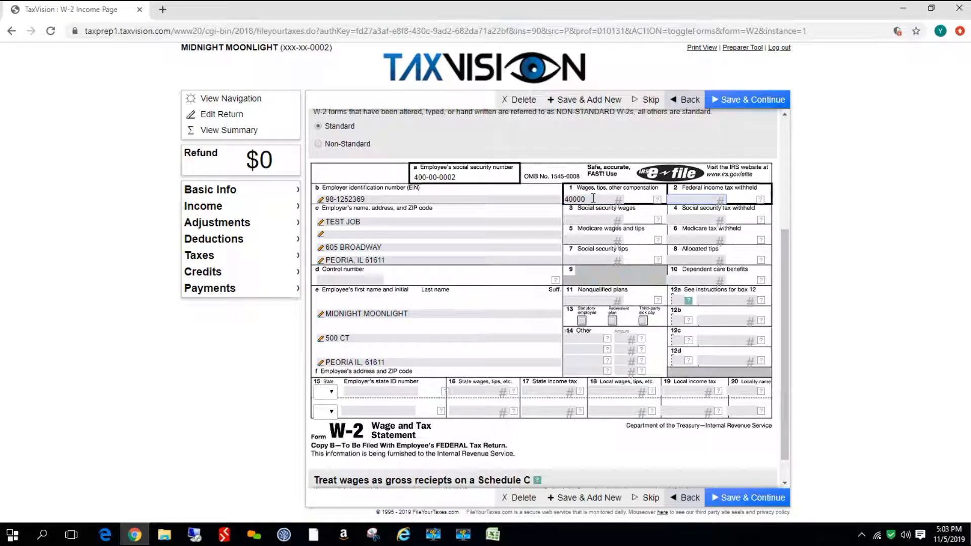
type("5200")
Enter social security wages 40000 and tax 2480, and Medicare wages 40000 and tax 580
left_click(599, 221)
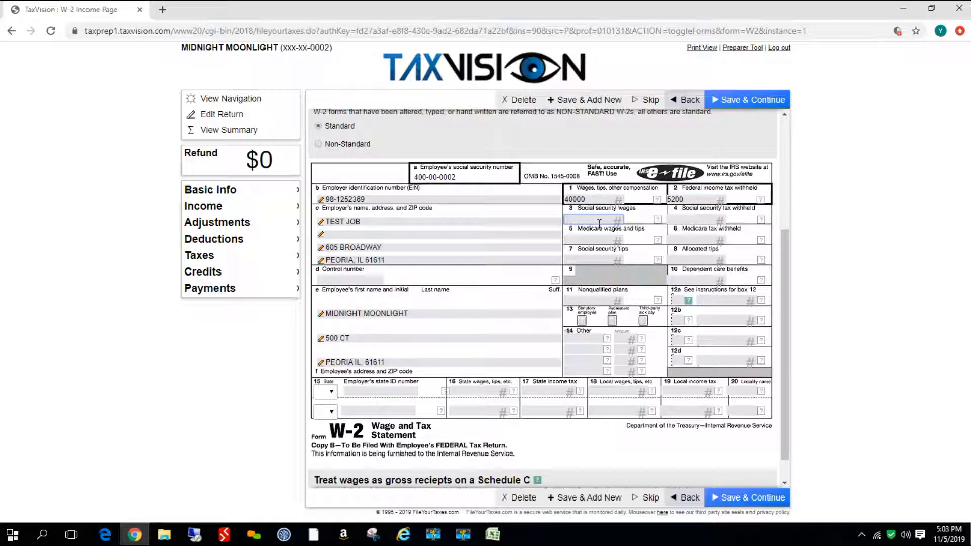
type("40000")
left_click(685, 219)
type("2480")
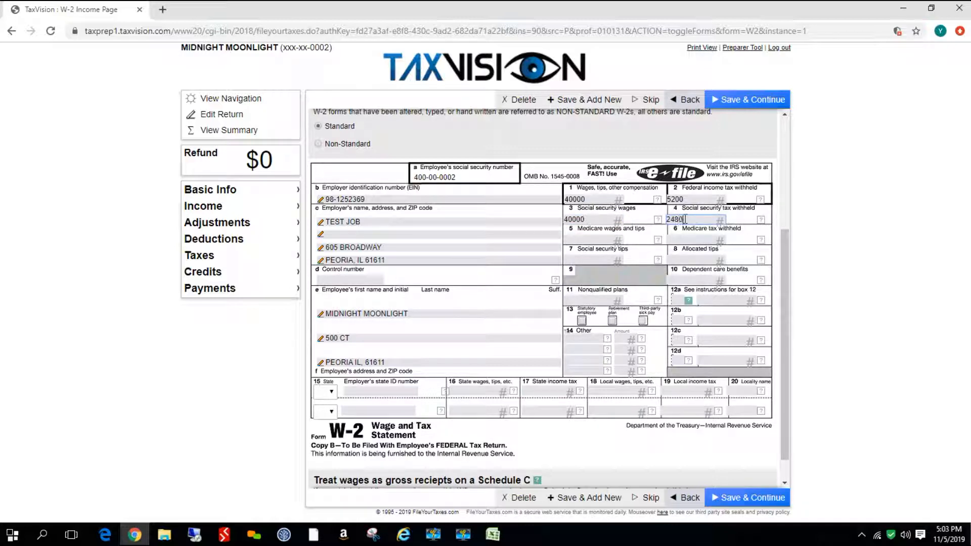
left_click(593, 239)
type("40000")
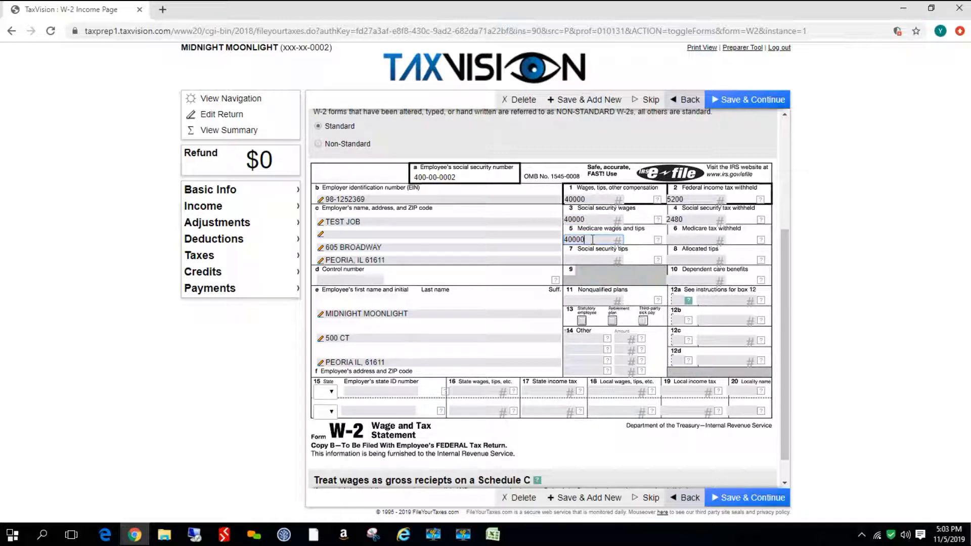
left_click(686, 241)
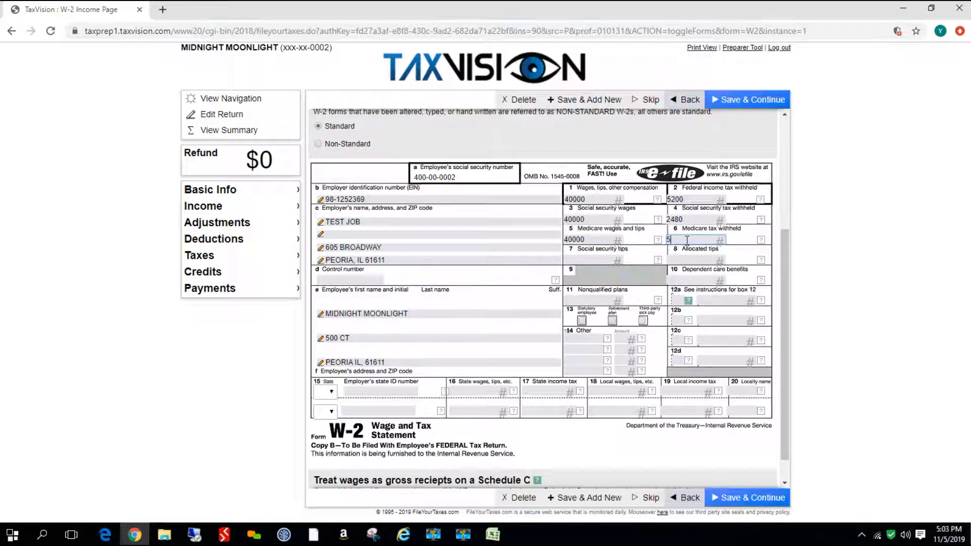
left_click(325, 391)
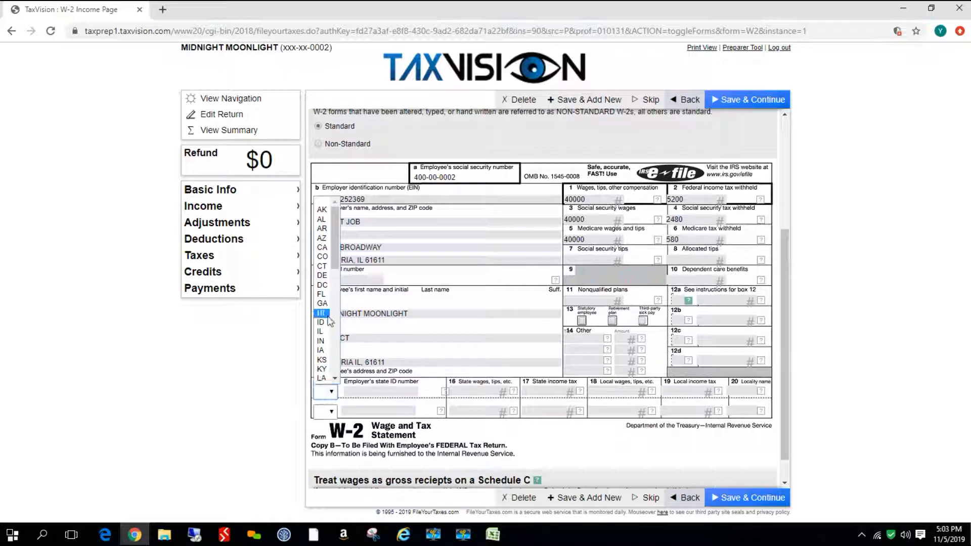
left_click(321, 333)
left_click(380, 391)
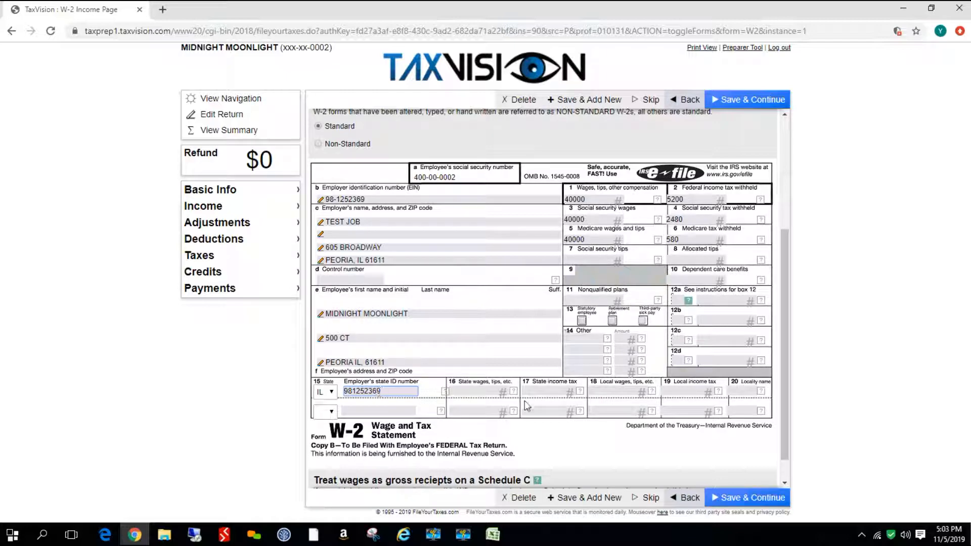
Enter state wages 40000 and state income tax 2900, then save the W-2 and continue
left_click(487, 392)
type("40000")
left_click(539, 390)
type("2900")
left_click(757, 500)
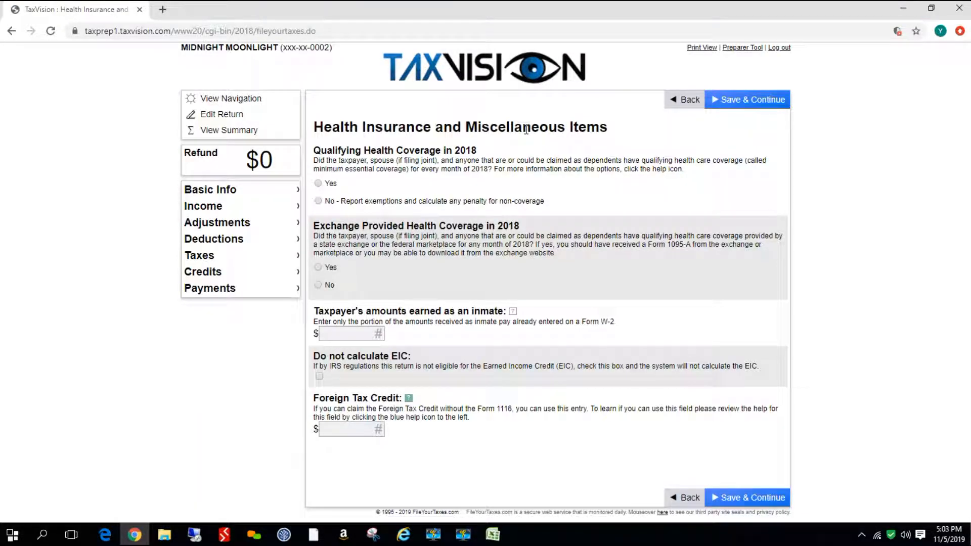
Answer Yes to qualifying health coverage and No to exchange-provided coverage, then continue
left_click(318, 184)
left_click(318, 284)
left_click(755, 499)
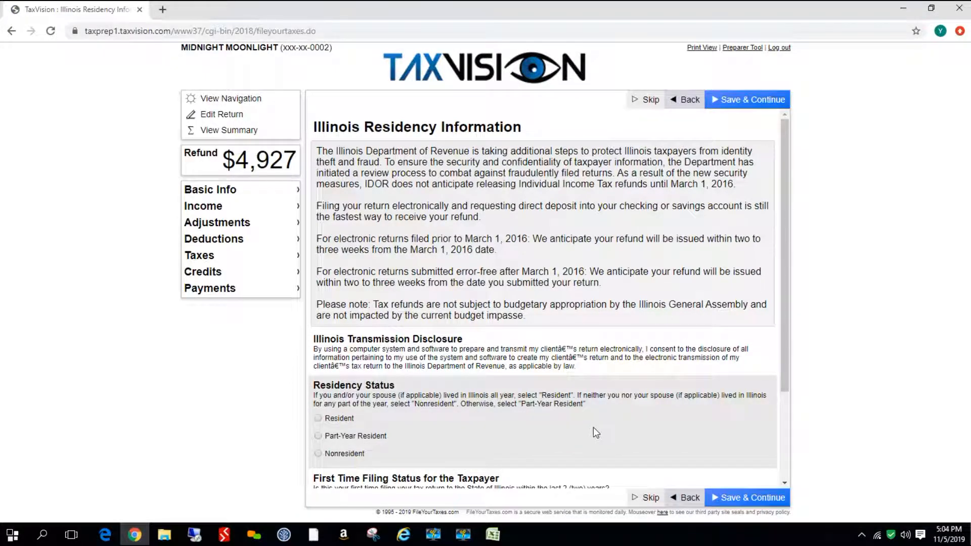
Set Illinois residency to Resident, answer No to first-time filing and to occupational licensing, then continue
scroll(593, 427, "down", 2)
left_click(318, 298)
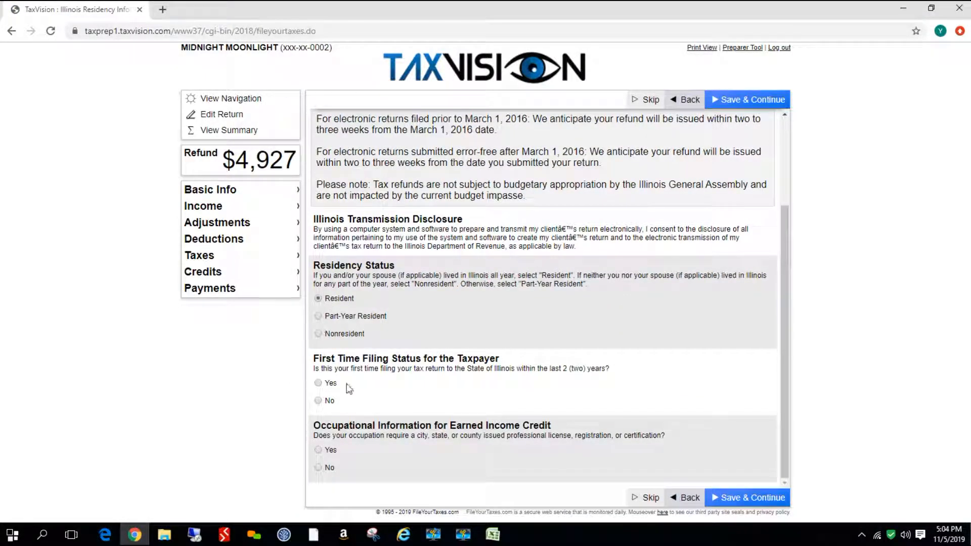
left_click(318, 400)
left_click(318, 467)
left_click(736, 500)
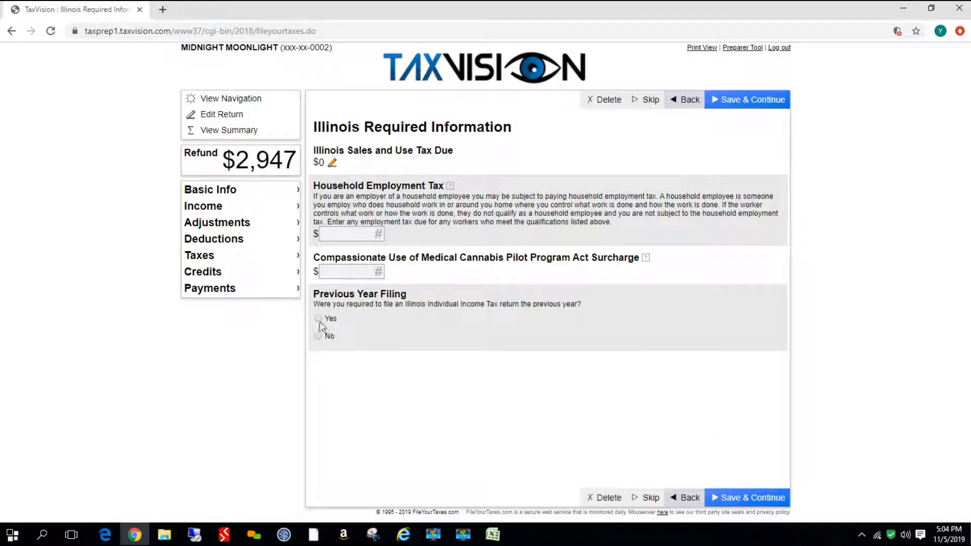
Answer Yes to previous-year Illinois filing and save the Illinois required information
left_click(318, 319)
left_click(736, 500)
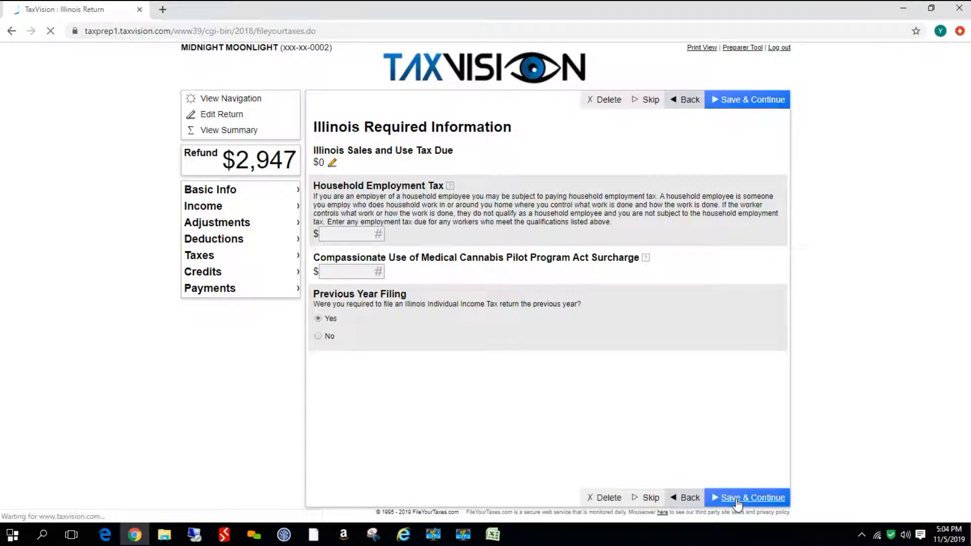
Review the Illinois return overview and continue to the summary
scroll(653, 366, "down", 3)
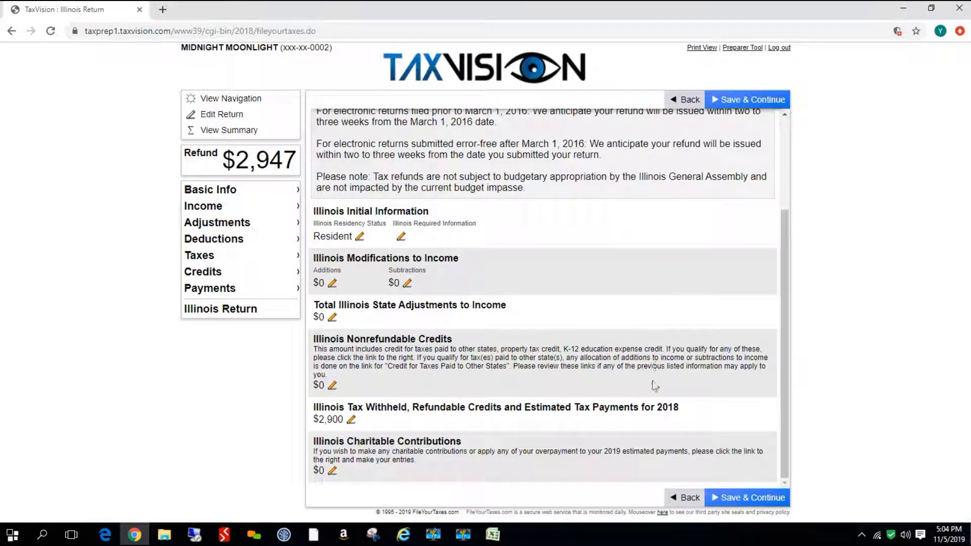
left_click(749, 498)
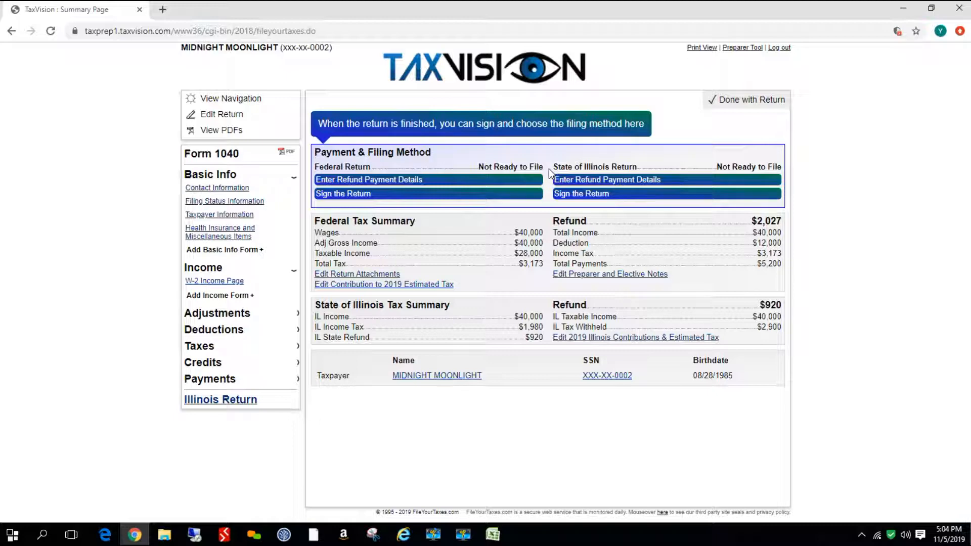
Open federal return signing, choose File Electronically, answer No to a third party designee, and continue
left_click(346, 194)
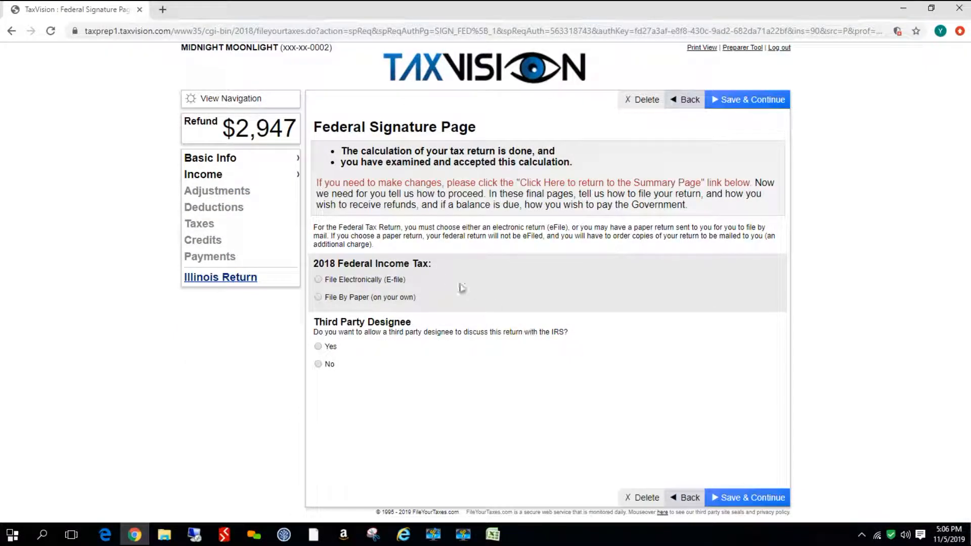
left_click(319, 280)
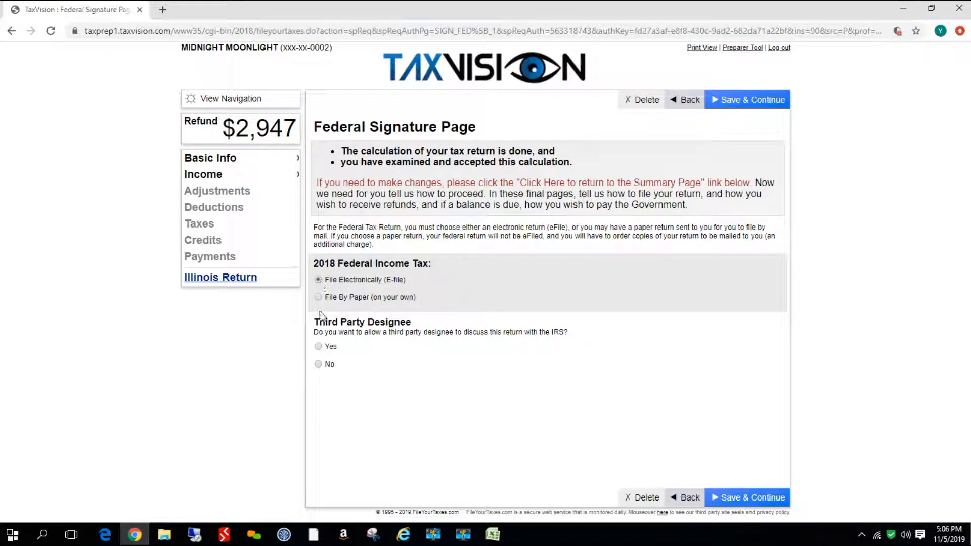
left_click(317, 364)
left_click(749, 498)
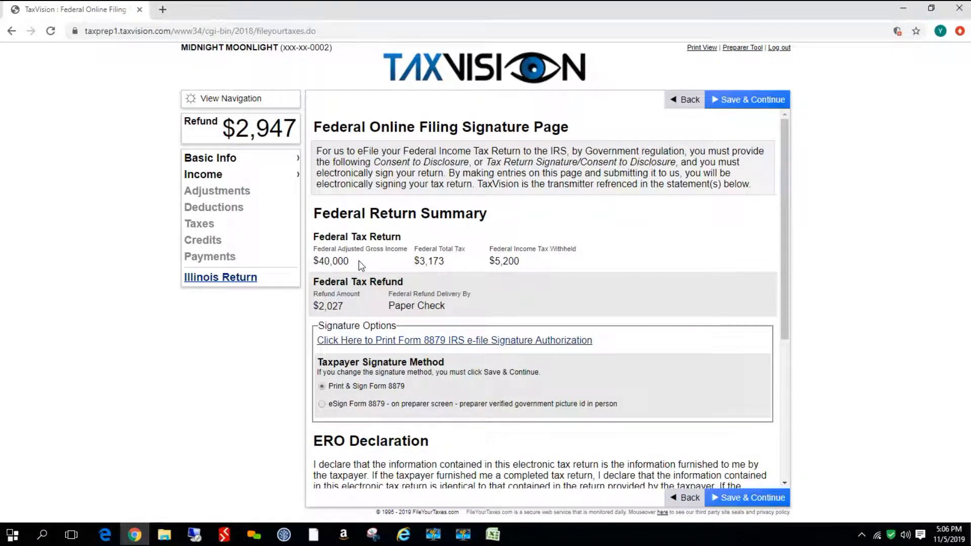
Change the taxpayer signature method to eSign Form 8879 on the preparer screen
scroll(634, 296, "down", 2)
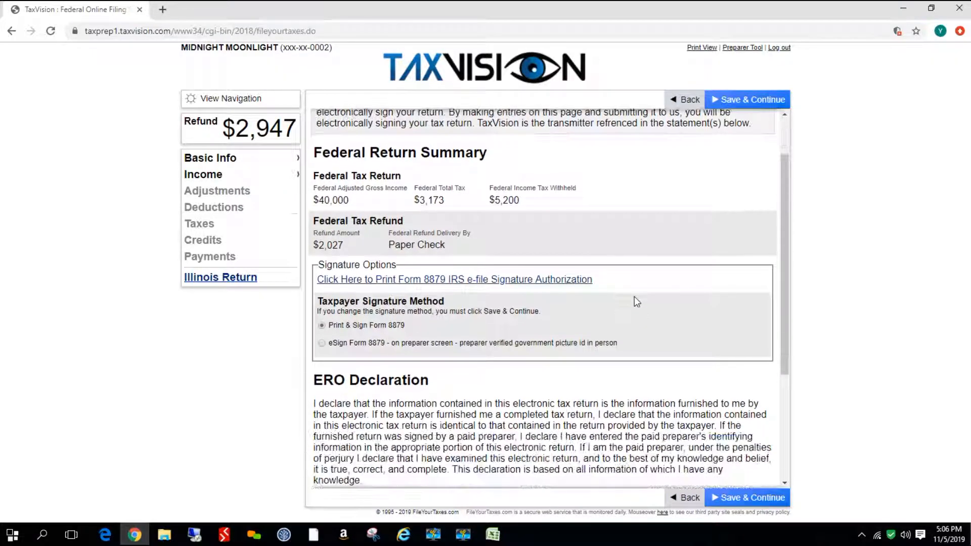
scroll(634, 296, "down", 1)
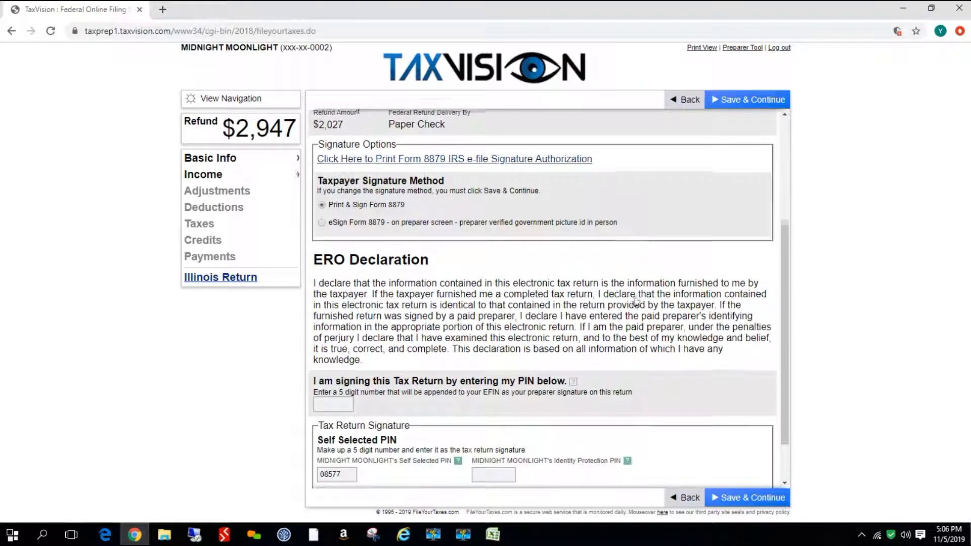
scroll(635, 296, "down", 1)
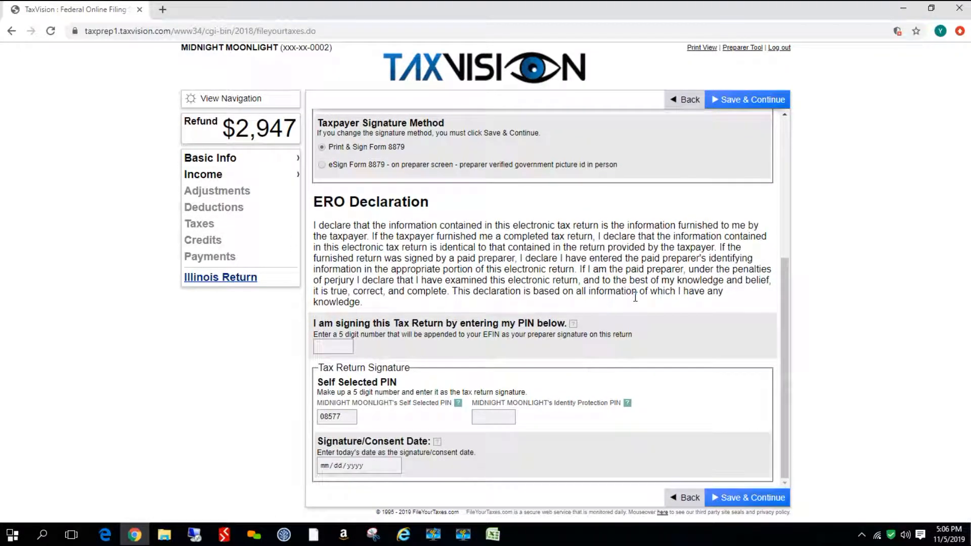
left_click(322, 165)
Enter the preparer's signing PIN and the taxpayer's Identity Protection PIN
left_click(336, 348)
type("12562")
left_click(479, 418)
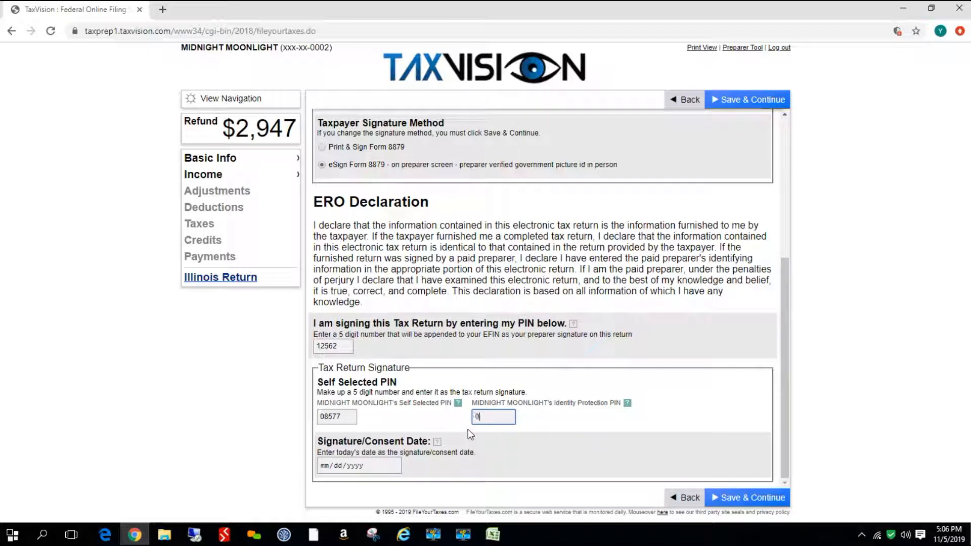
type("08577")
Set the signature/consent date to 11/05/2019 and save the signature page
left_click(326, 467)
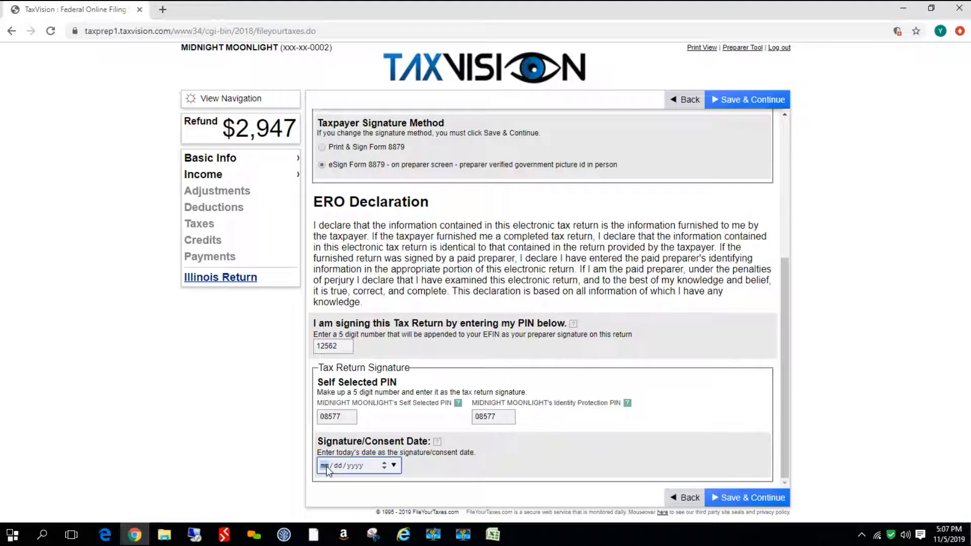
type("1105202")
type("9")
left_click(733, 497)
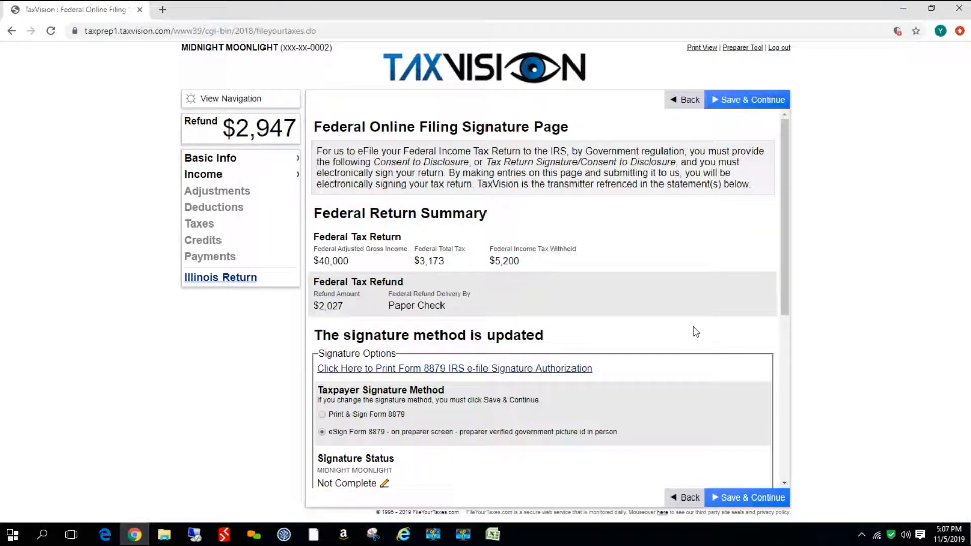
Open the taxpayer's signature status and sign Form 8879 by entering the taxpayer's full name, then save
scroll(694, 330, "down", 3)
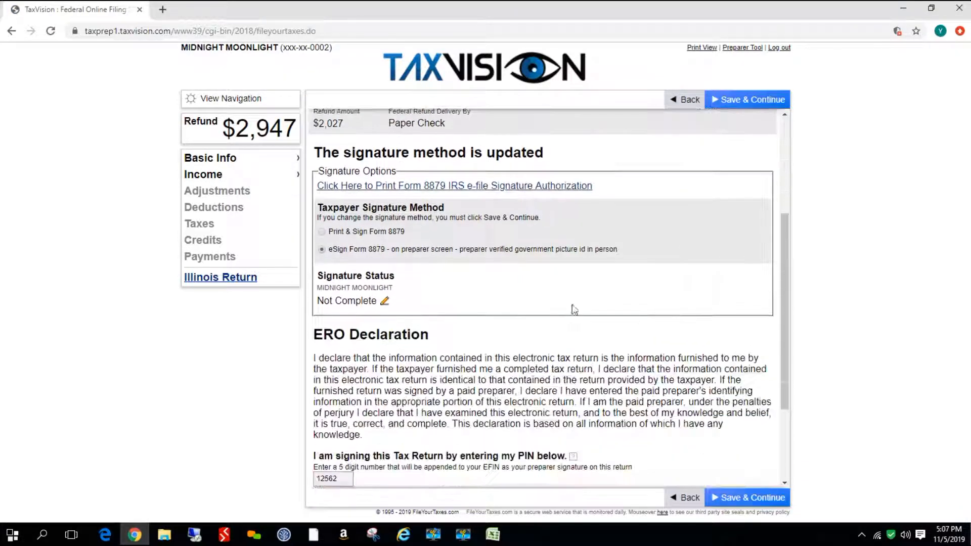
left_click(385, 301)
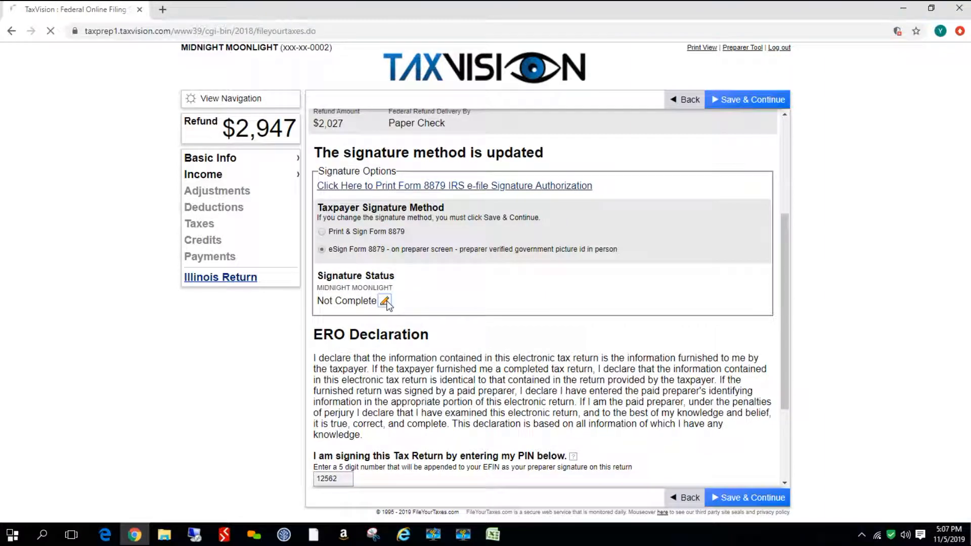
left_click(381, 224)
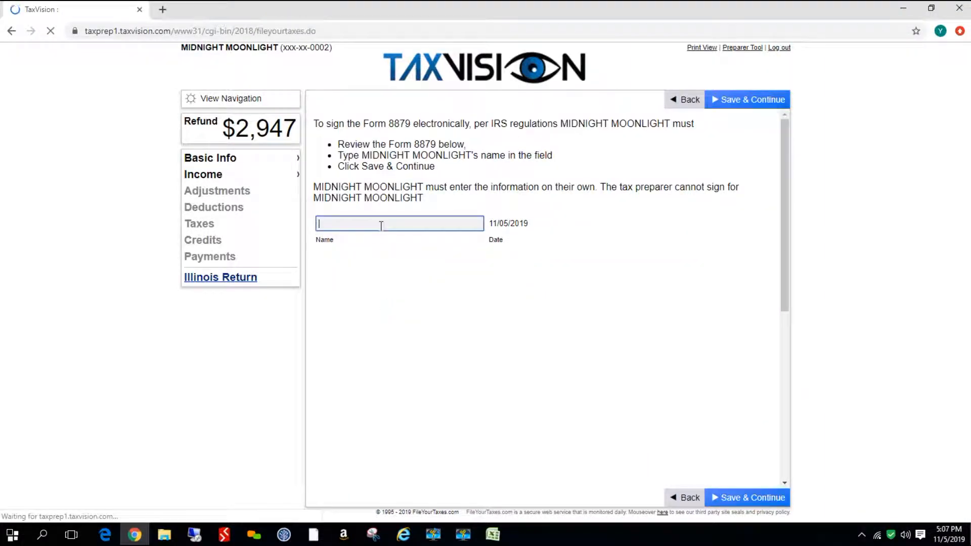
type("Midnight Moo")
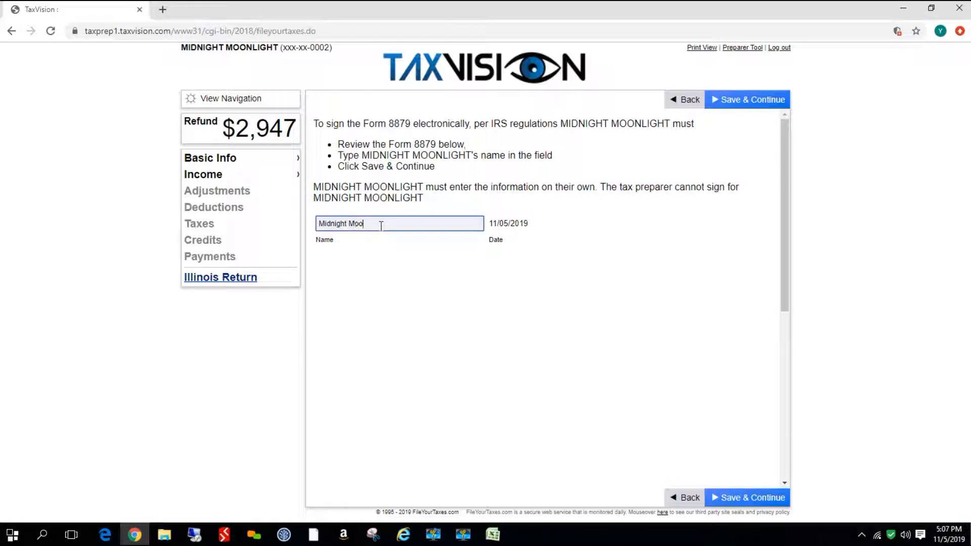
type("nlight")
left_click(736, 498)
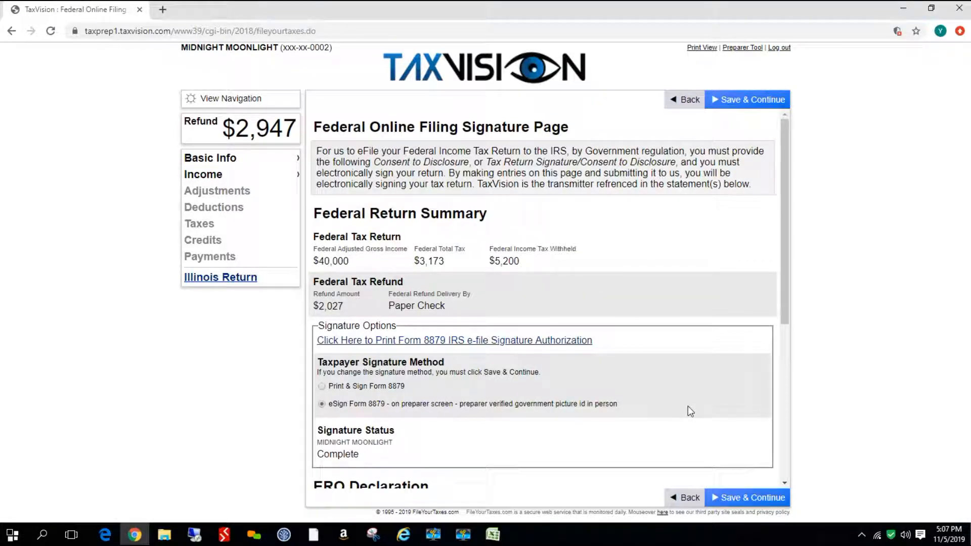
Review the completed federal signature page and continue to the summary
scroll(688, 407, "down", 5)
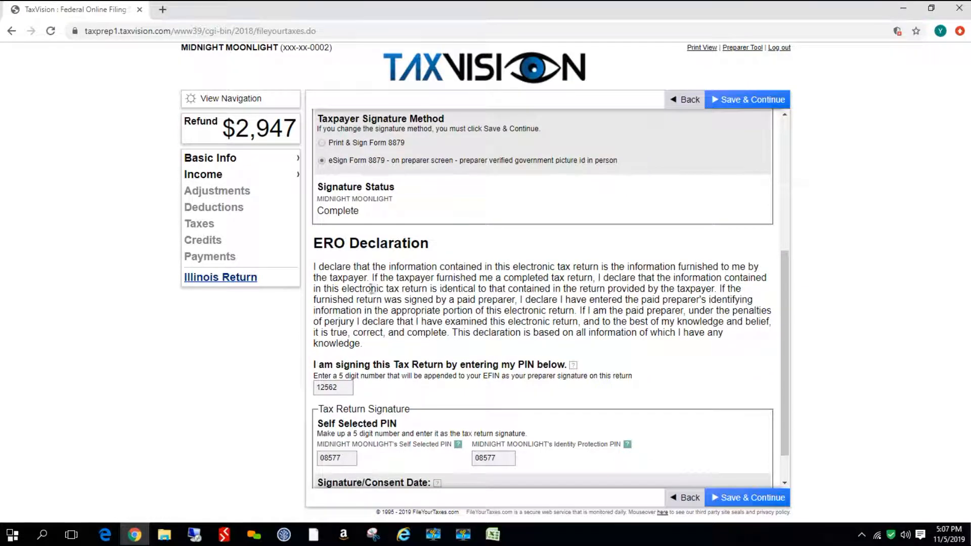
scroll(345, 344, "down", 1)
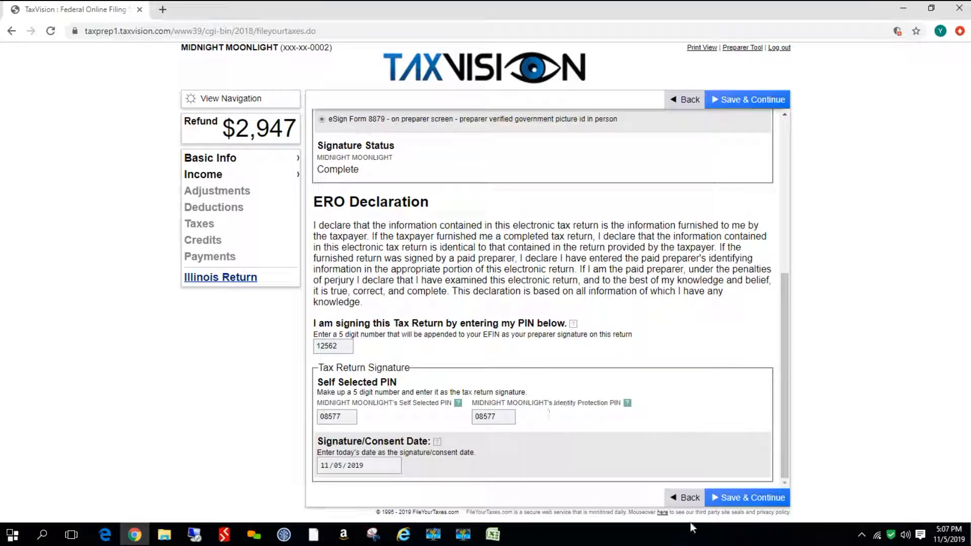
left_click(729, 498)
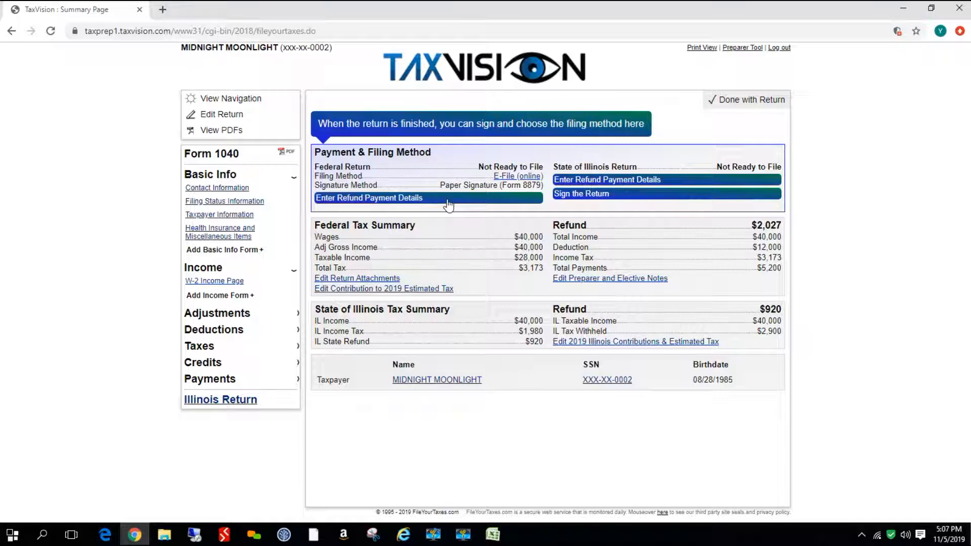
Open the federal refund payment details and choose IRS Direct Deposit, then continue
left_click(341, 199)
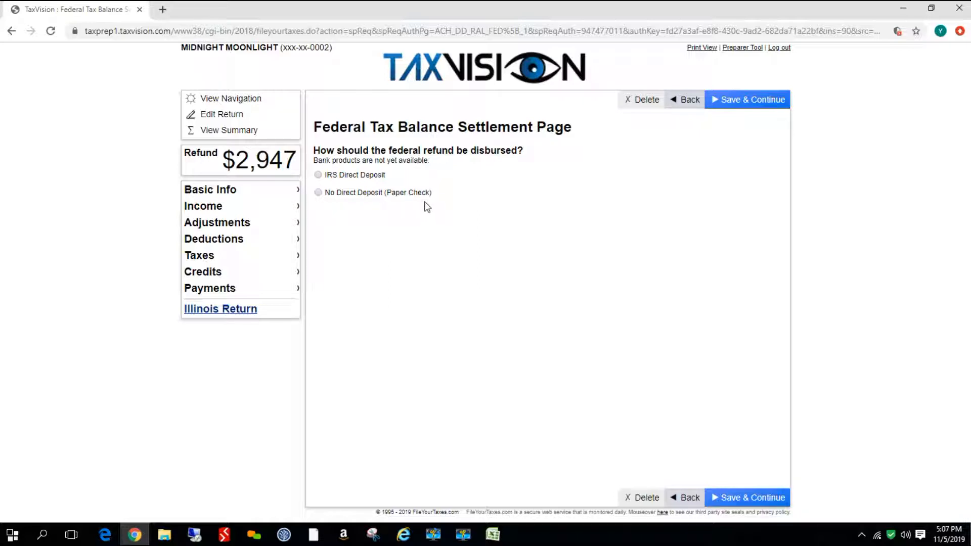
left_click(318, 175)
left_click(757, 500)
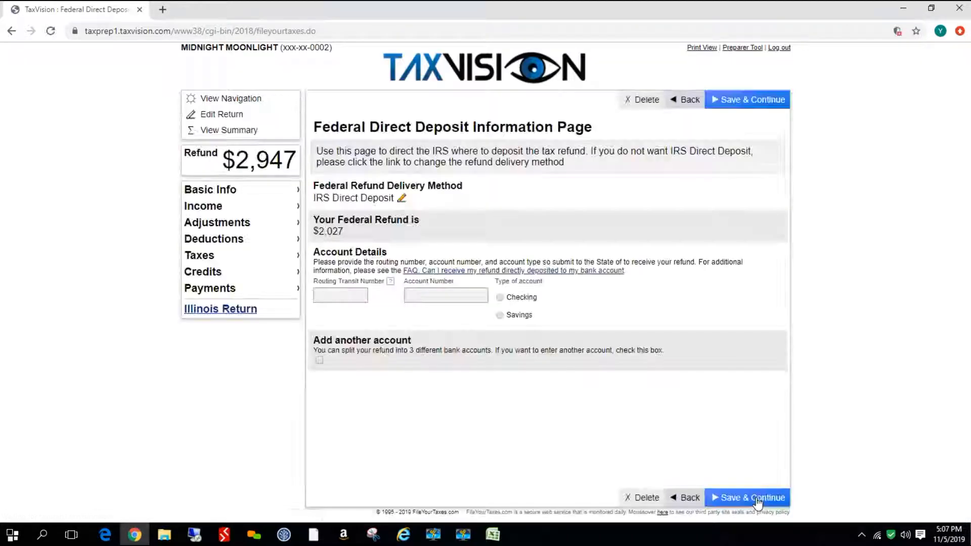
Enter the bank routing and account numbers for the federal direct deposit, choose a checking account, and save through the settlement page
left_click(339, 291)
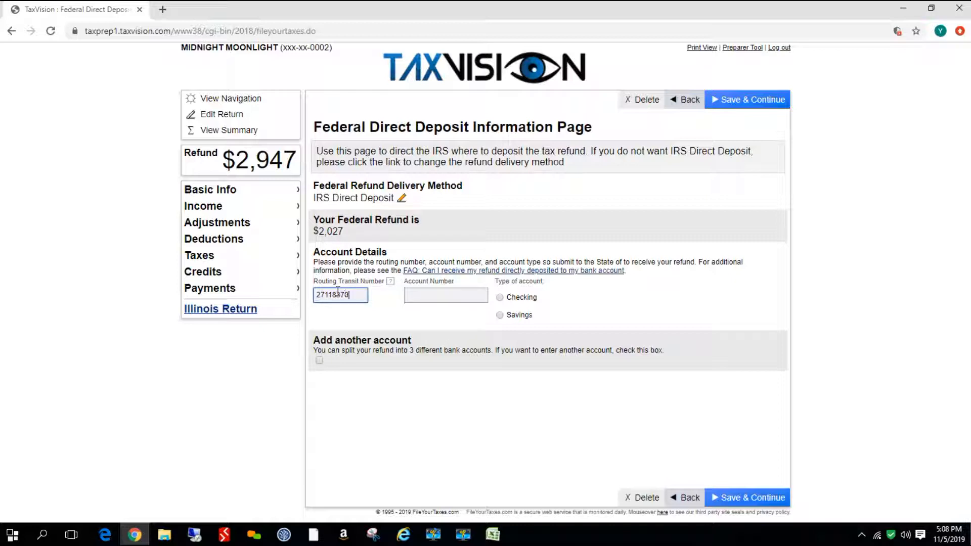
type("271183701")
left_click(440, 294)
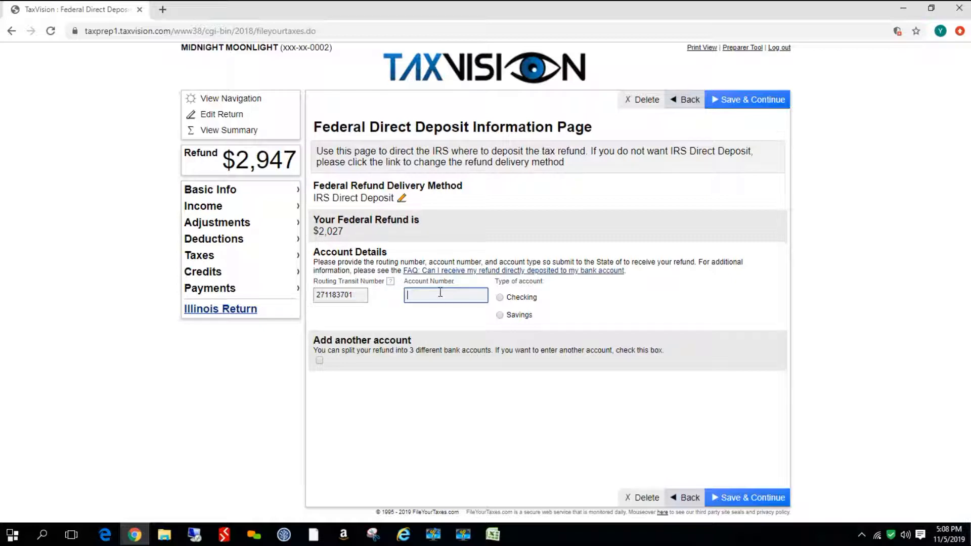
left_click(500, 298)
left_click(748, 497)
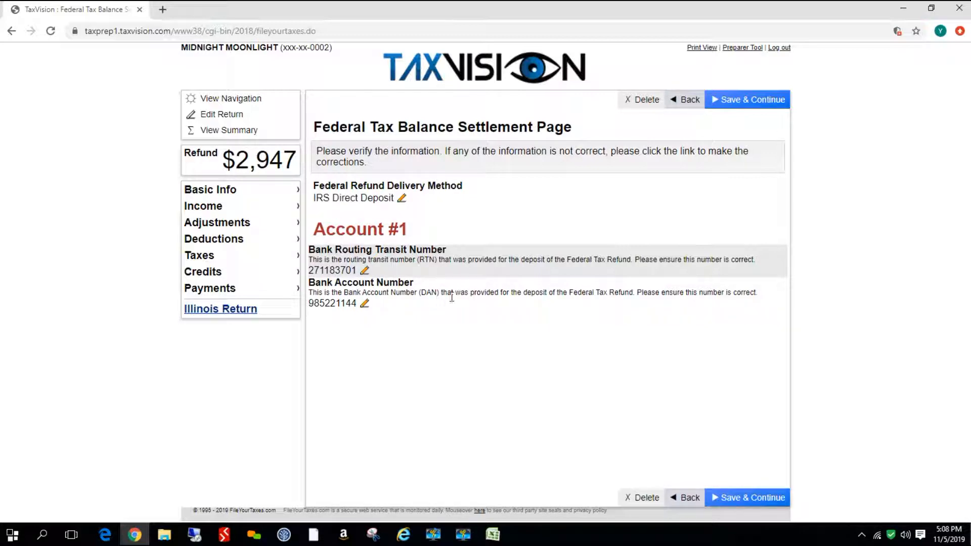
left_click(748, 501)
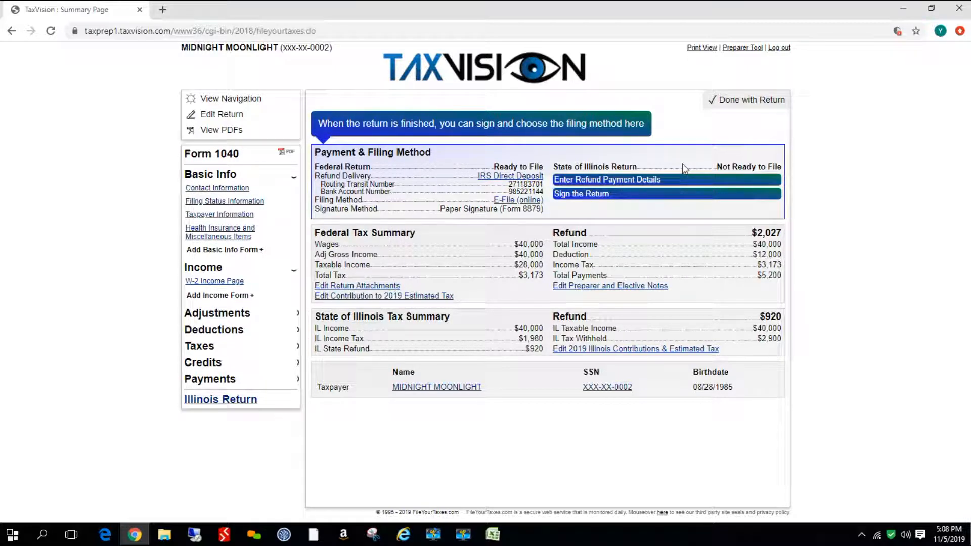
Set the Illinois refund to Direct Deposit into a checking account, entering its routing and account numbers, and save
left_click(638, 181)
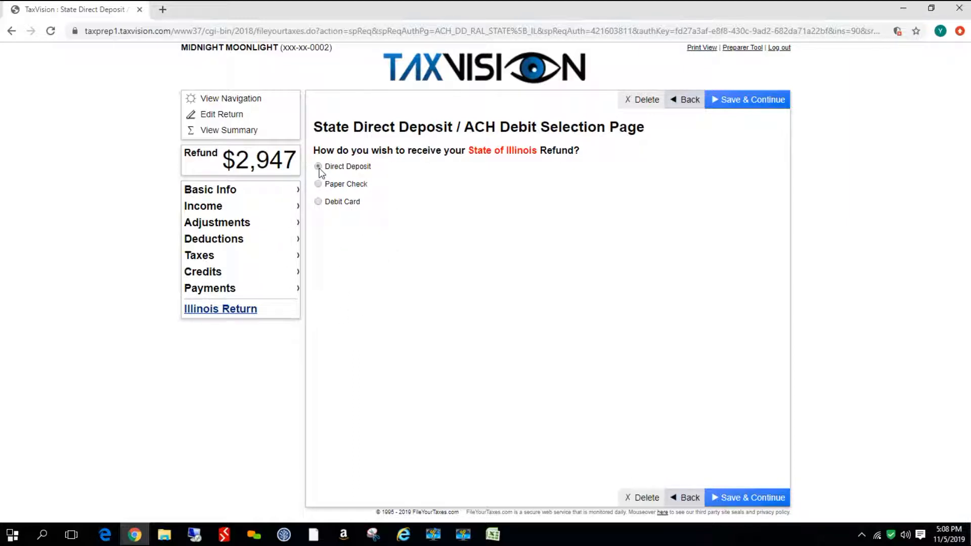
left_click(750, 498)
left_click(329, 261)
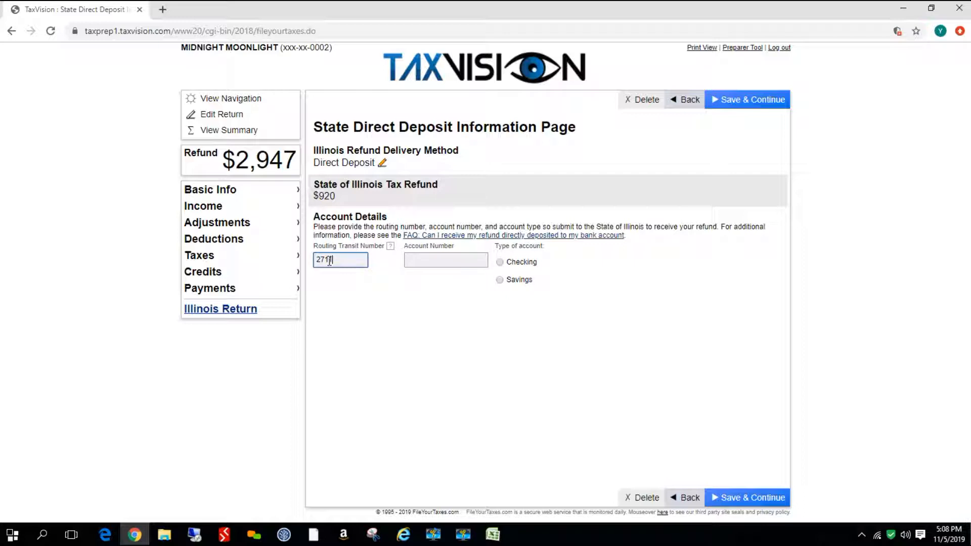
type("271183701")
left_click(416, 261)
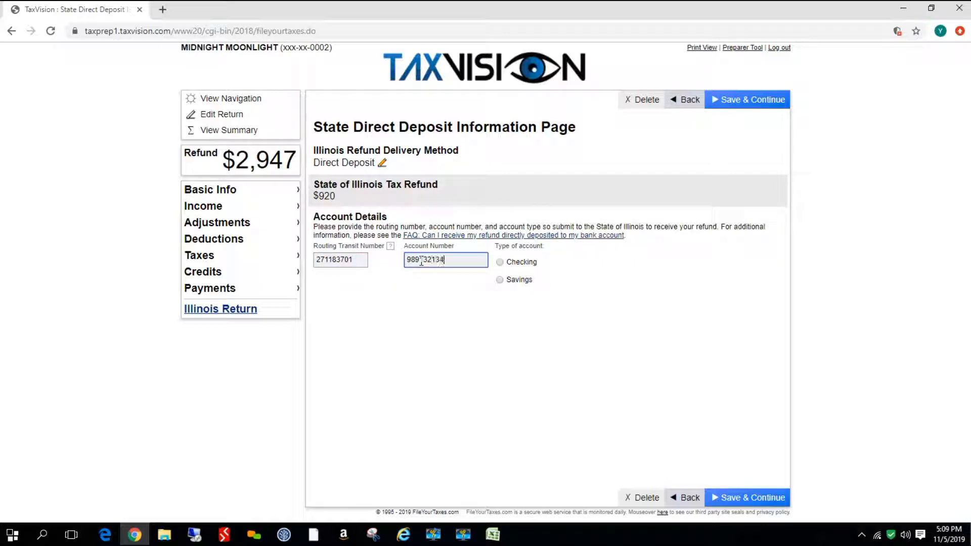
left_click(499, 262)
left_click(736, 501)
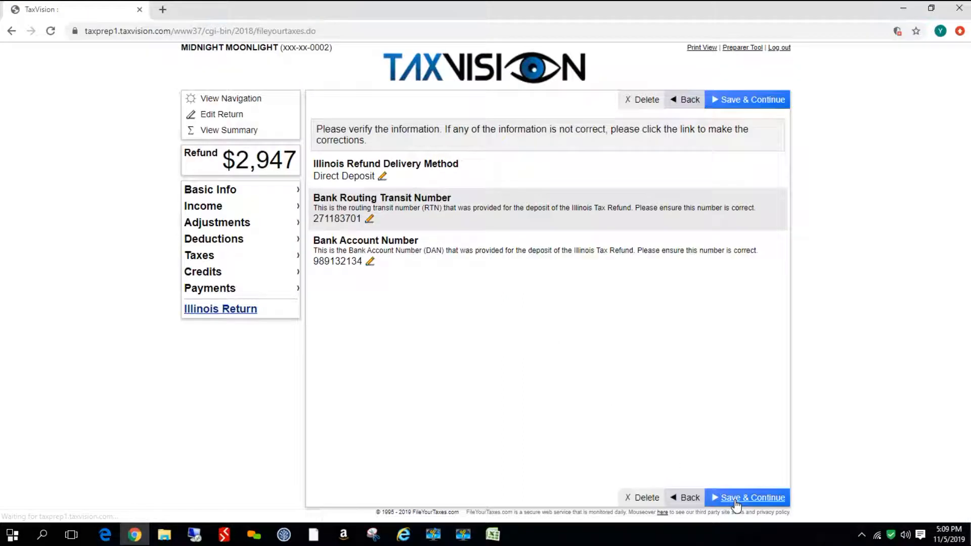
left_click(736, 499)
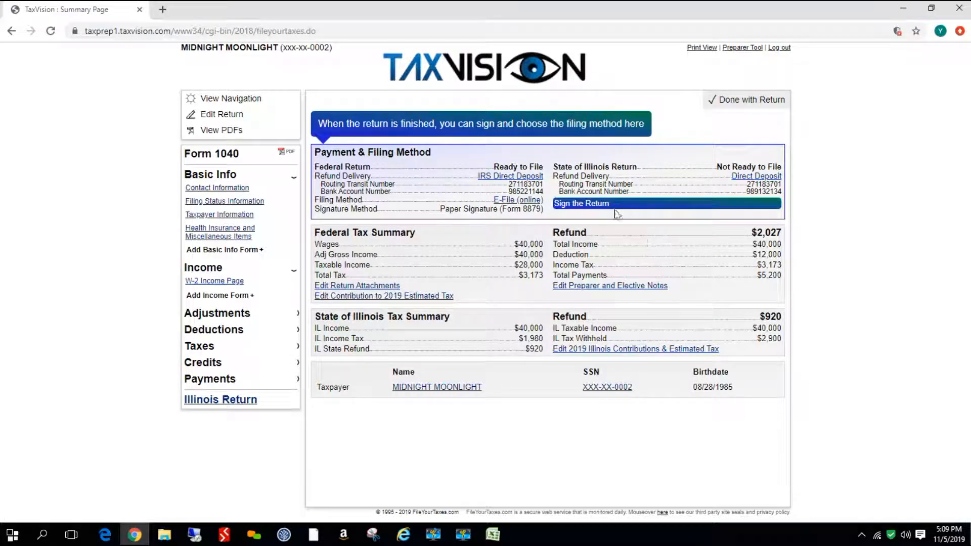
Open the state return signing and choose to file the 2018 Illinois return electronically (E-file)
left_click(594, 203)
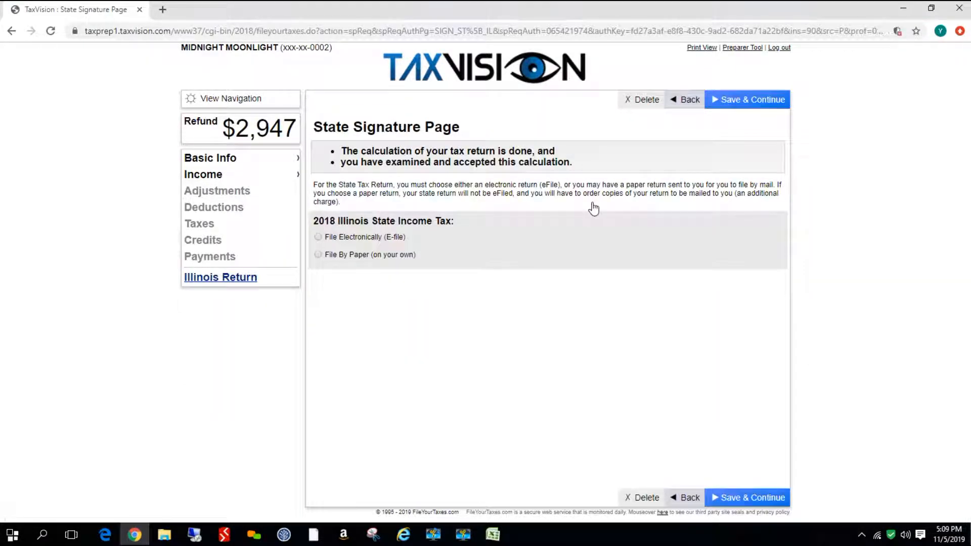
left_click(318, 237)
left_click(740, 500)
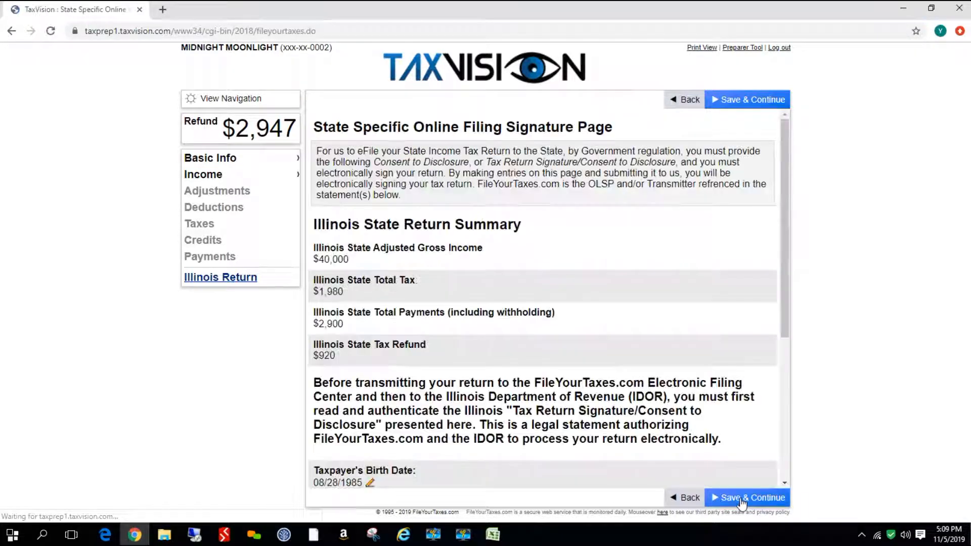
Enter the taxpayer's IL signature PIN, prior-year AGI of 26000, driver's license number and consent date 11/05/2019, then save
scroll(668, 389, "down", 5)
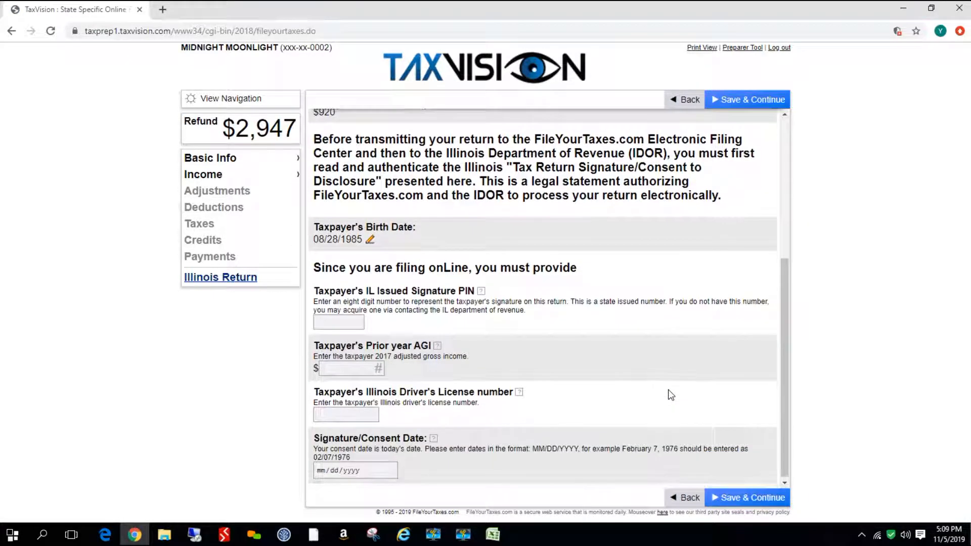
left_click(335, 322)
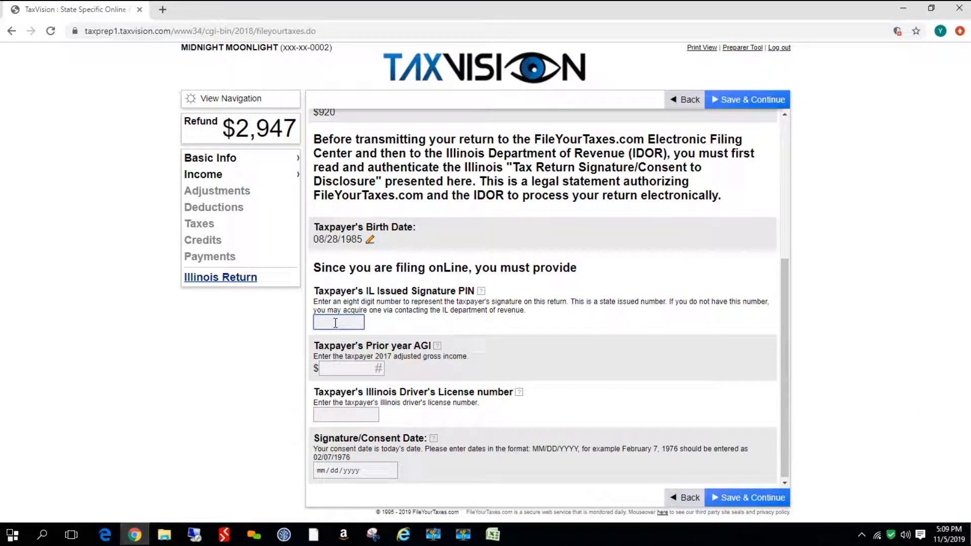
type("97898123")
left_click(354, 369)
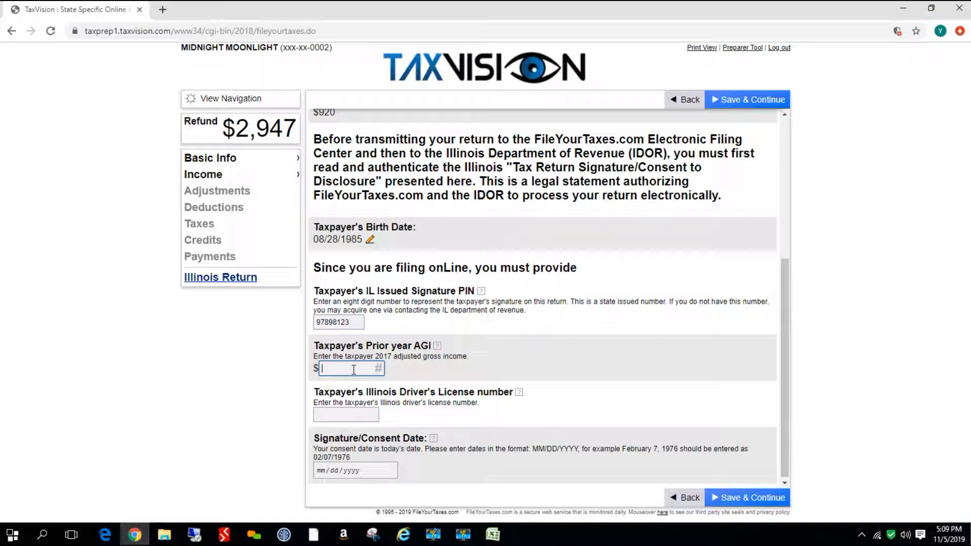
type("26000")
left_click(331, 416)
type("M547464764")
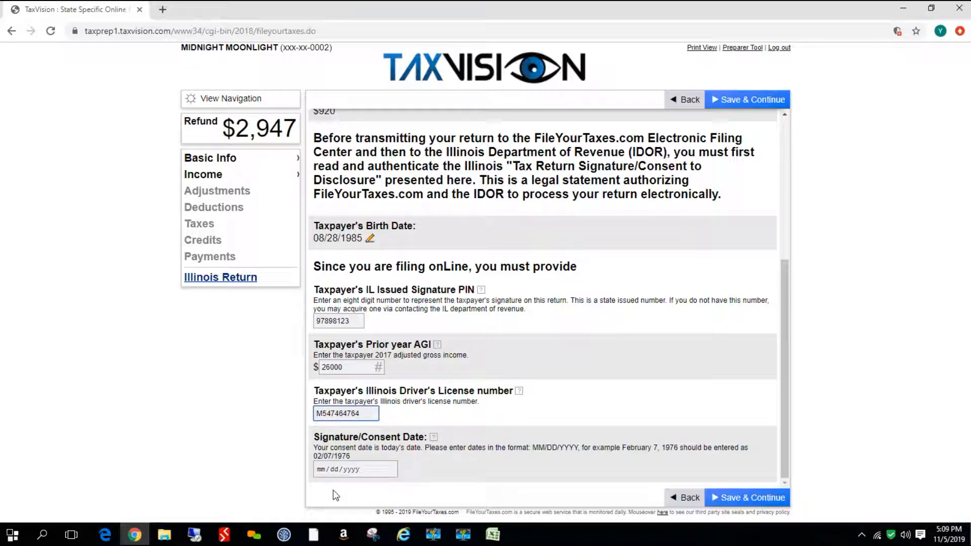
left_click(320, 470)
type("11052")
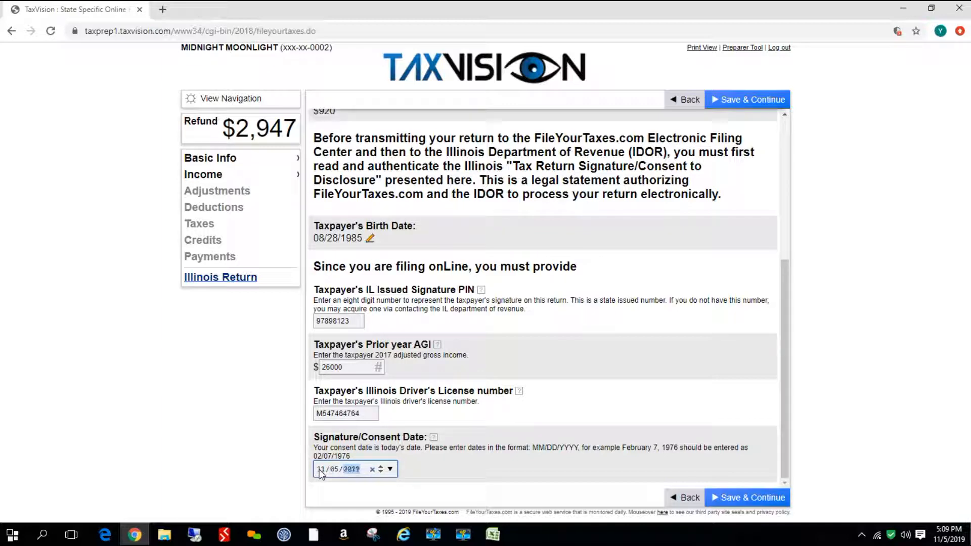
left_click(747, 499)
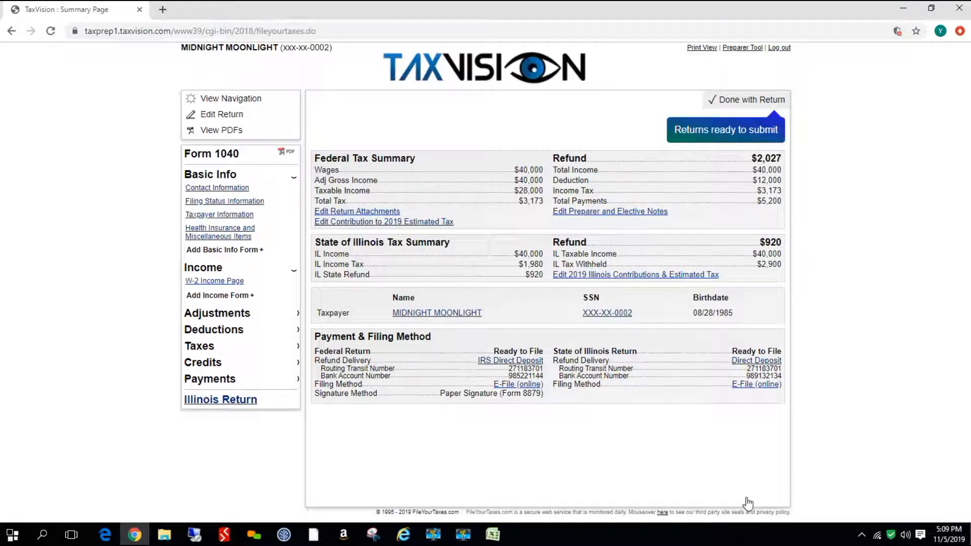
Mark the return as done, check the eFile status from the navigation page, and go back to the preparer tool
left_click(748, 101)
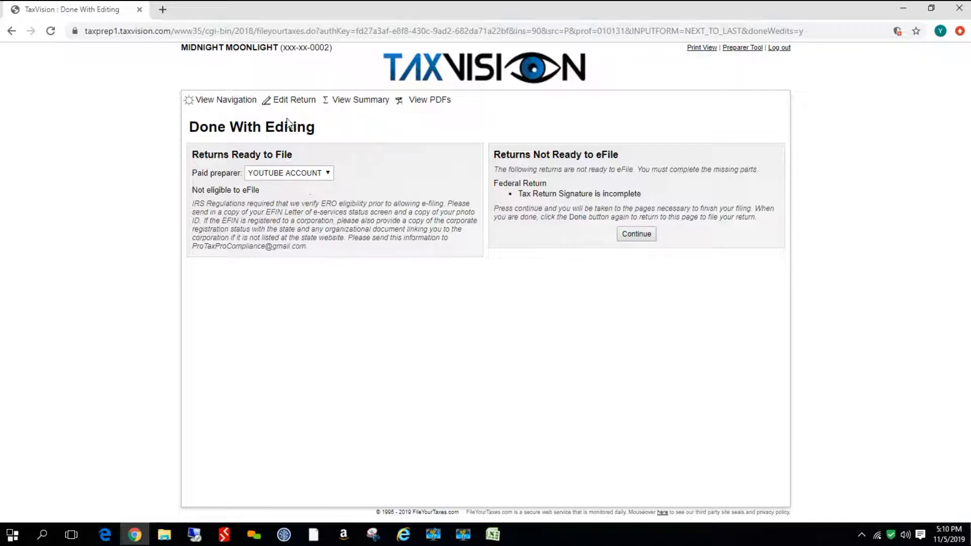
left_click(229, 99)
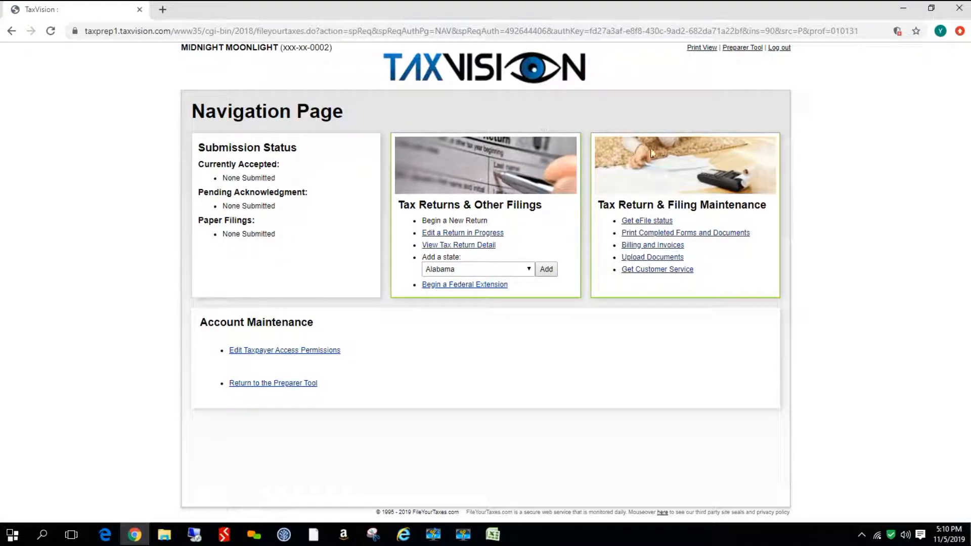
left_click(650, 222)
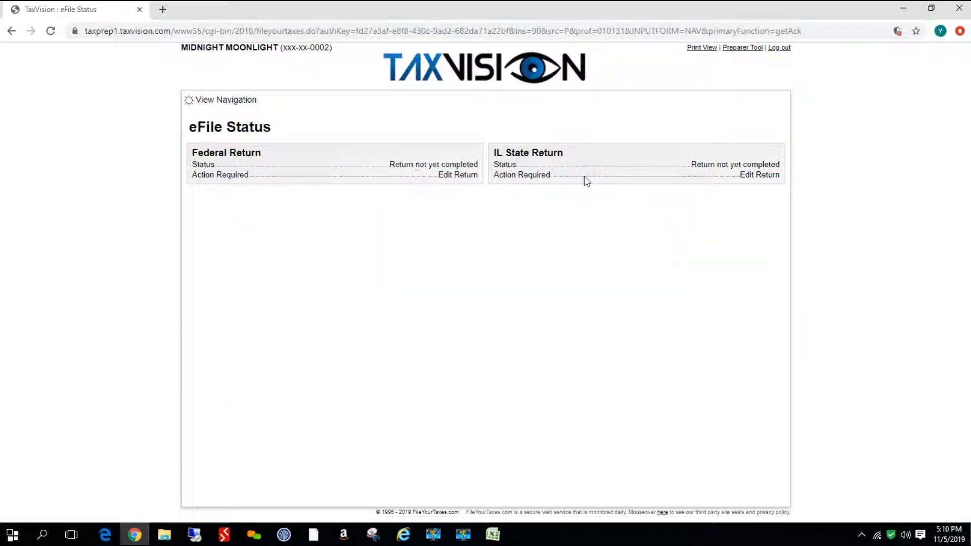
left_click(746, 51)
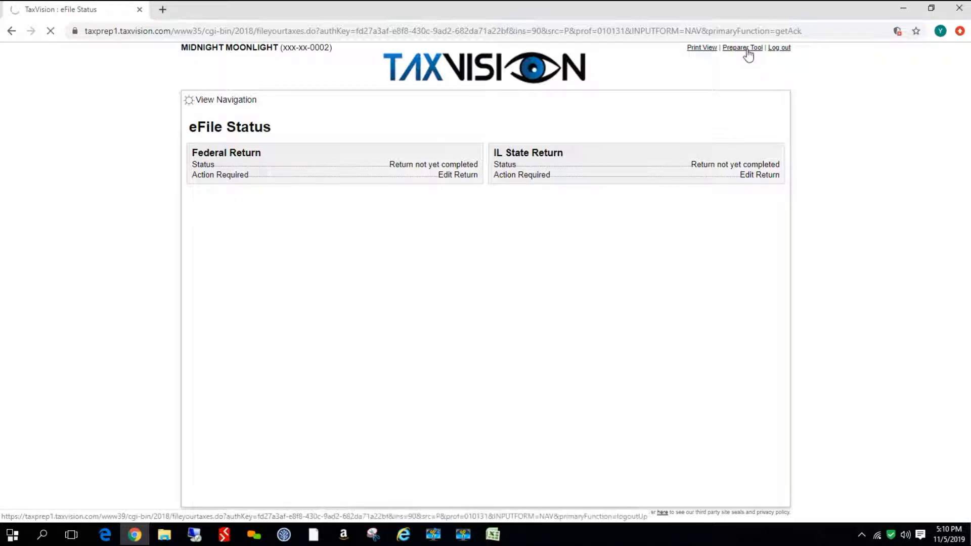